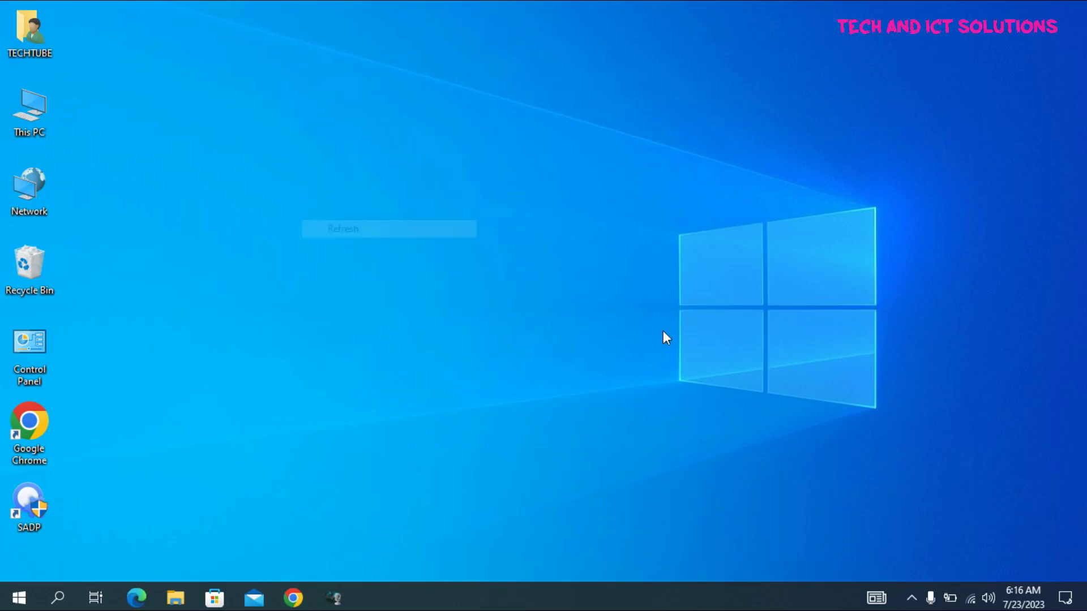
Open This PC, then open the C:\Windows\temp folder with the Run command 'temp'.
double_click(30, 117)
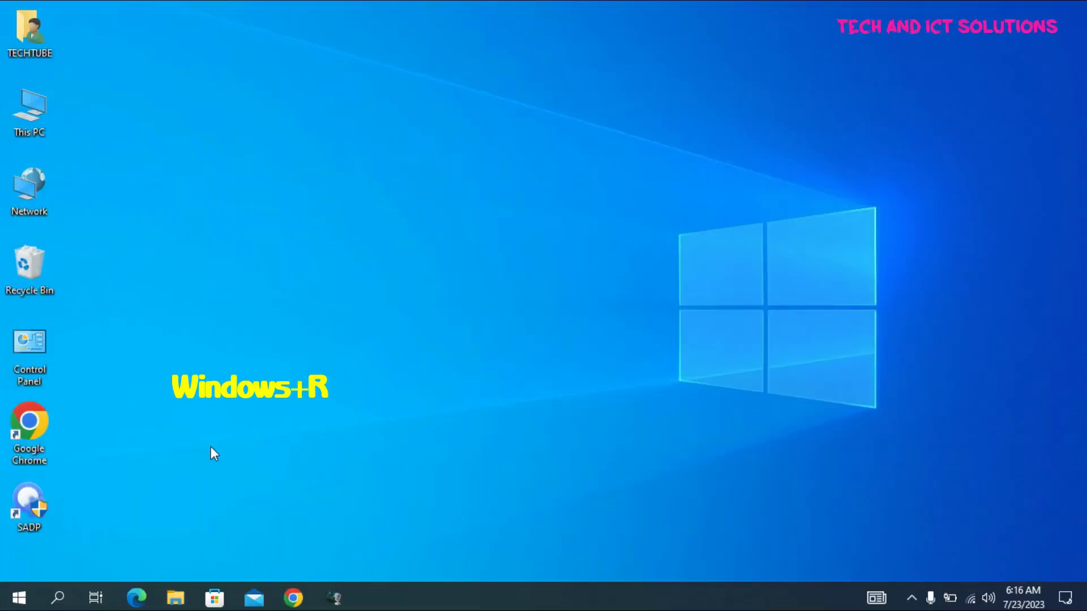
key("super+r")
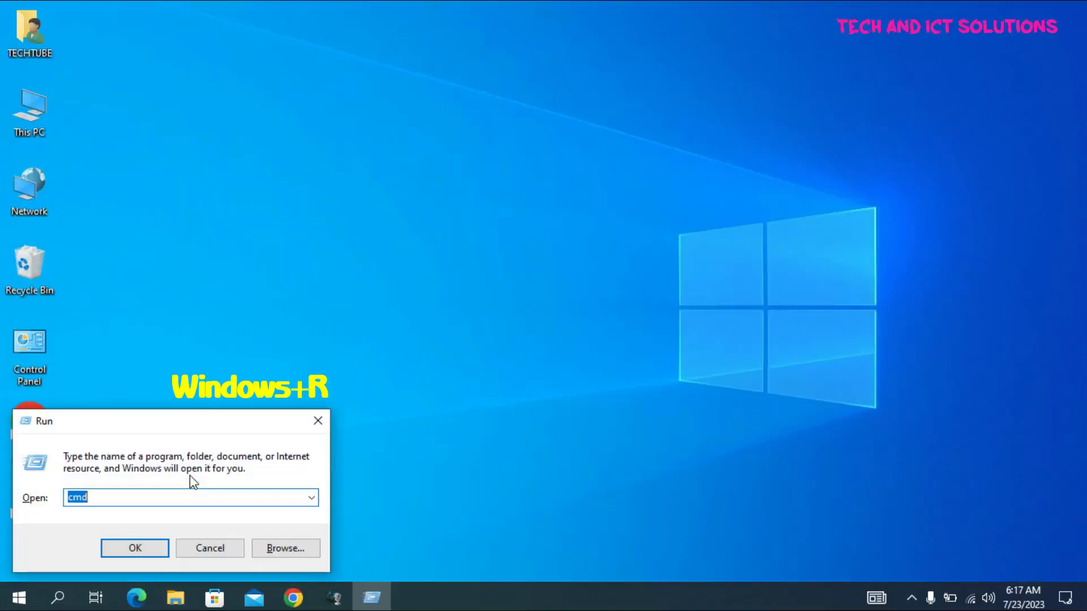
type("temp")
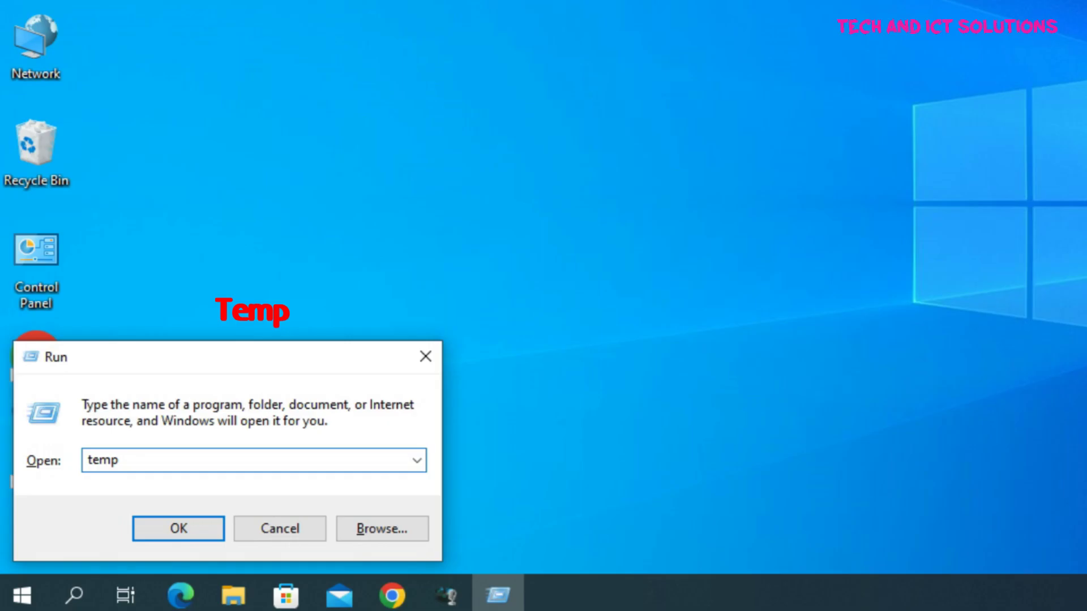
key("Return")
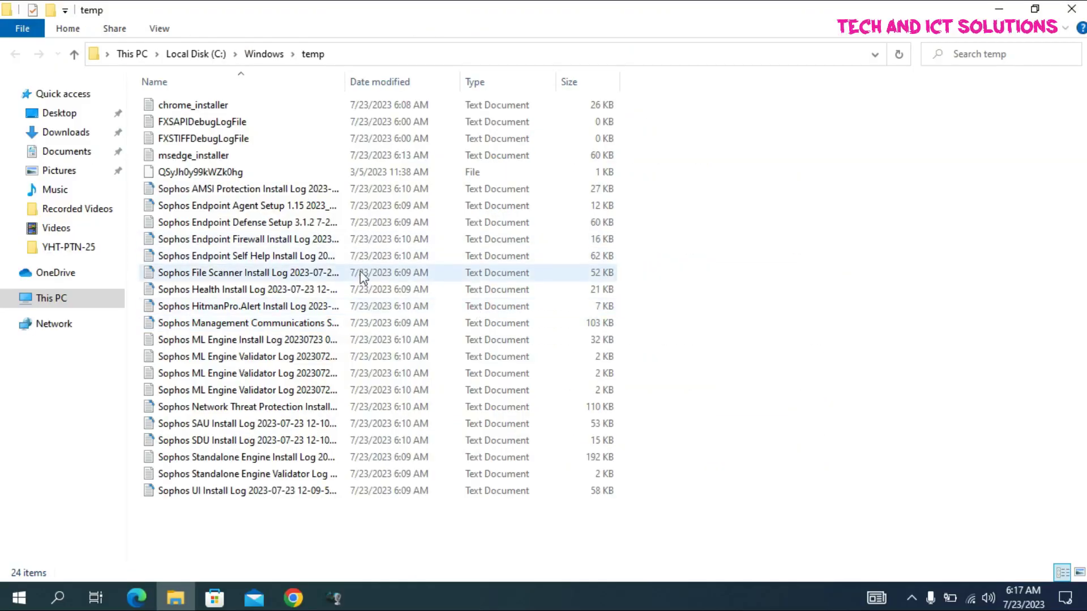
Delete all 24 temp files, granting admin permission and skipping every locked file.
key("ctrl+a")
key("Delete")
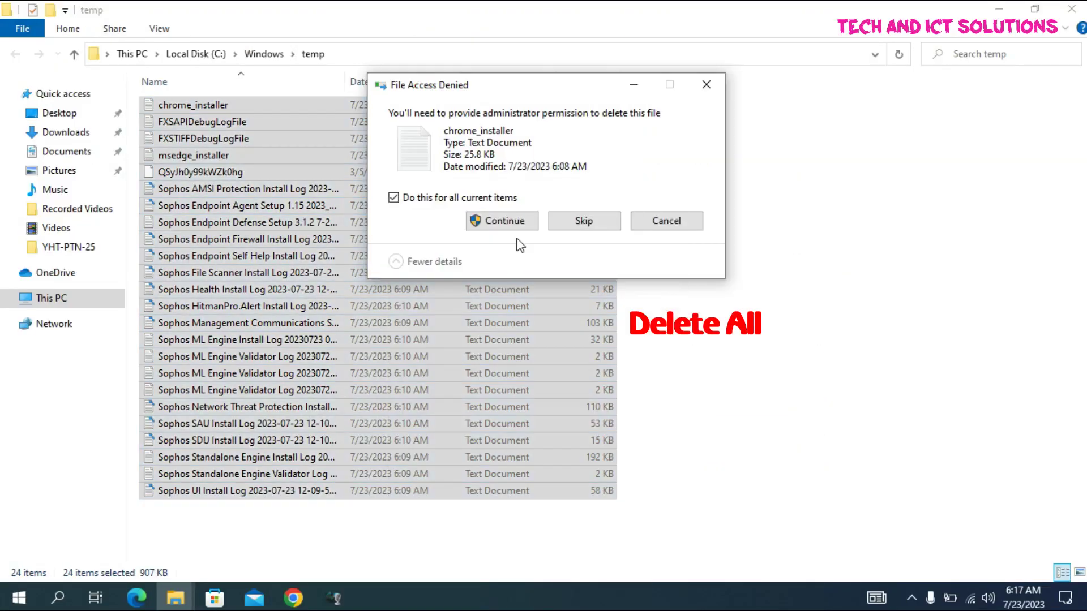
left_click(440, 221)
left_click(392, 358)
left_click(583, 379)
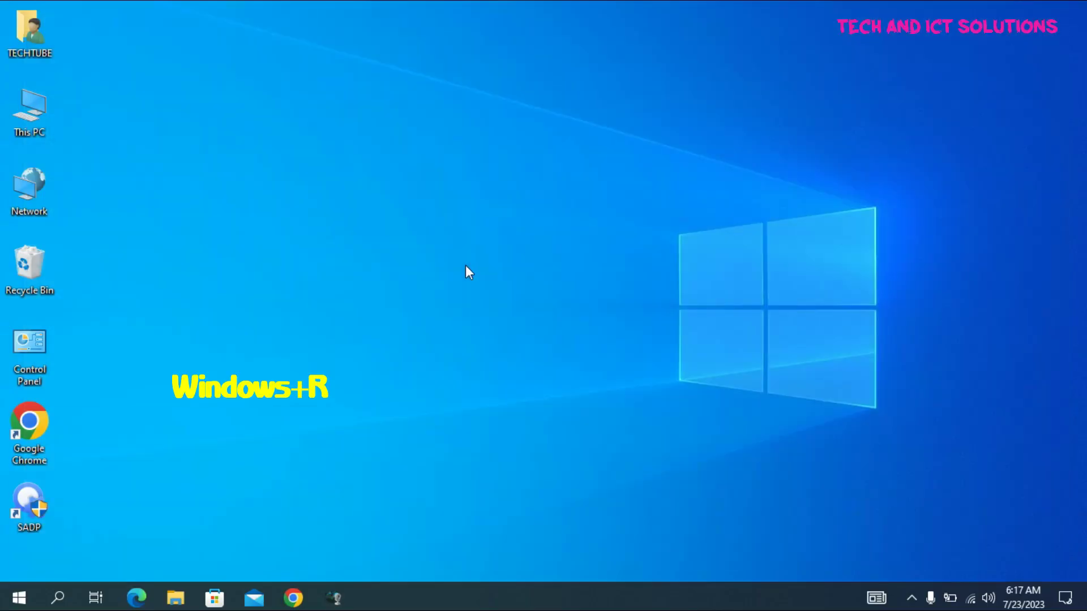
Delete all seven items from %temp% (AppData\Local\Temp) and close the folder window.
key("super+r")
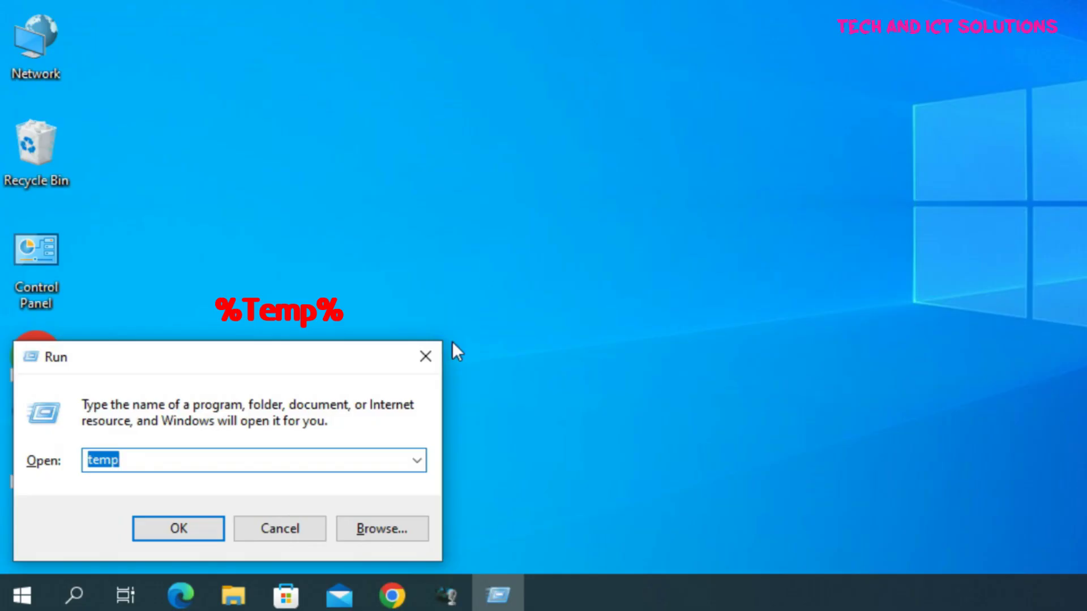
type("%")
type("temp")
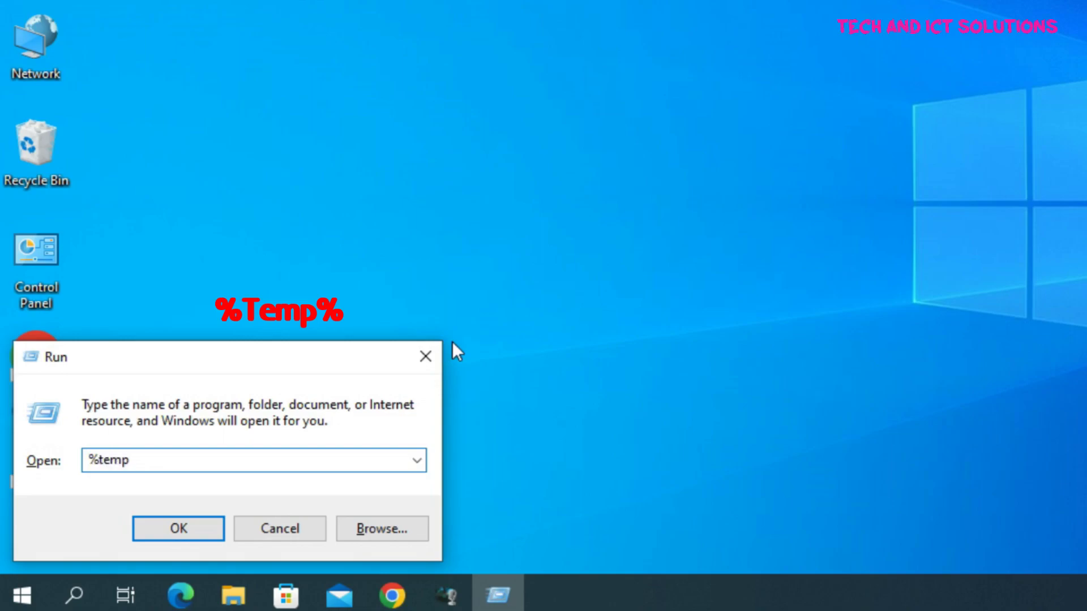
type("%")
key("Return")
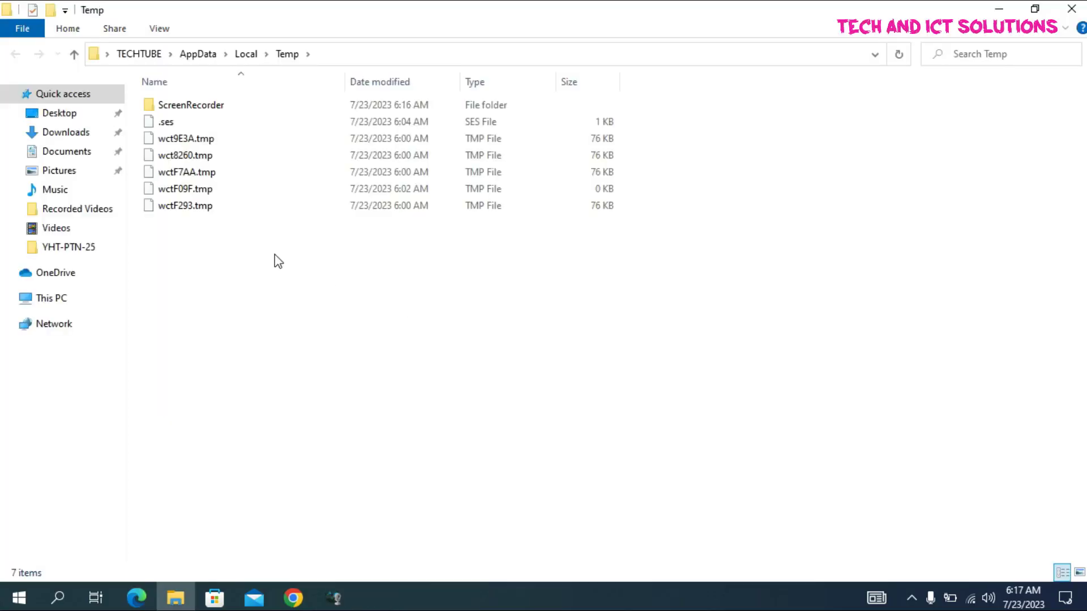
key("ctrl+a")
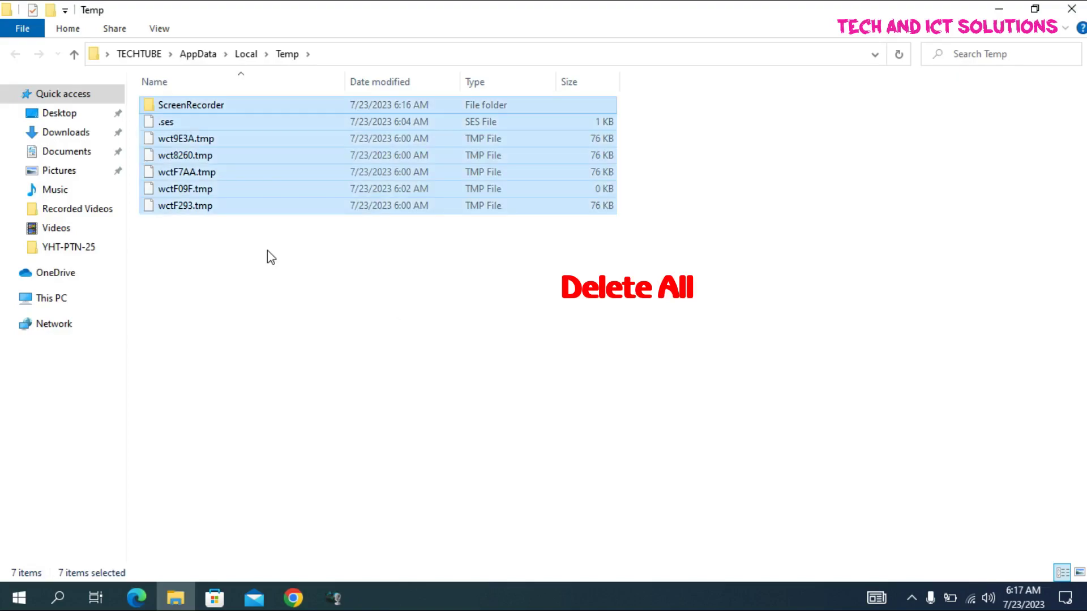
key("Delete")
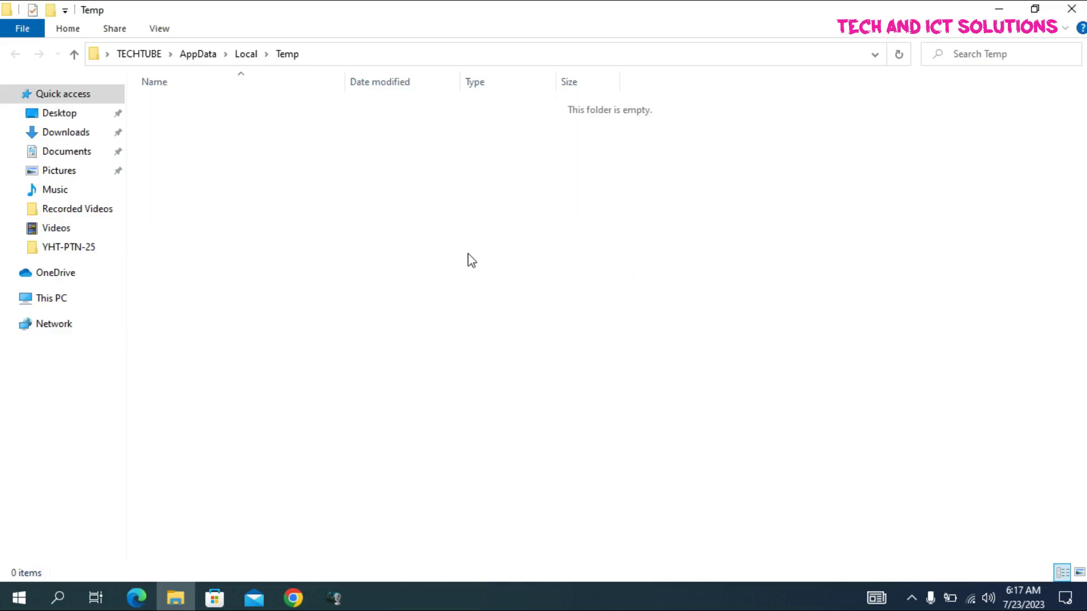
left_click(1071, 8)
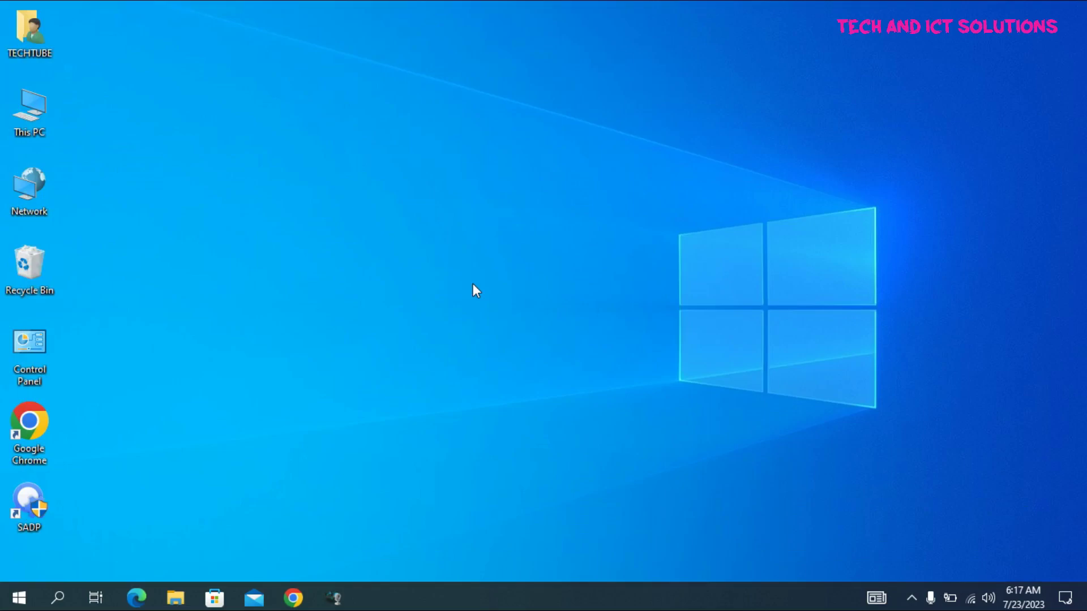
Open C:\Windows\Prefetch via Run, granting permanent access to the folder.
key("super+r")
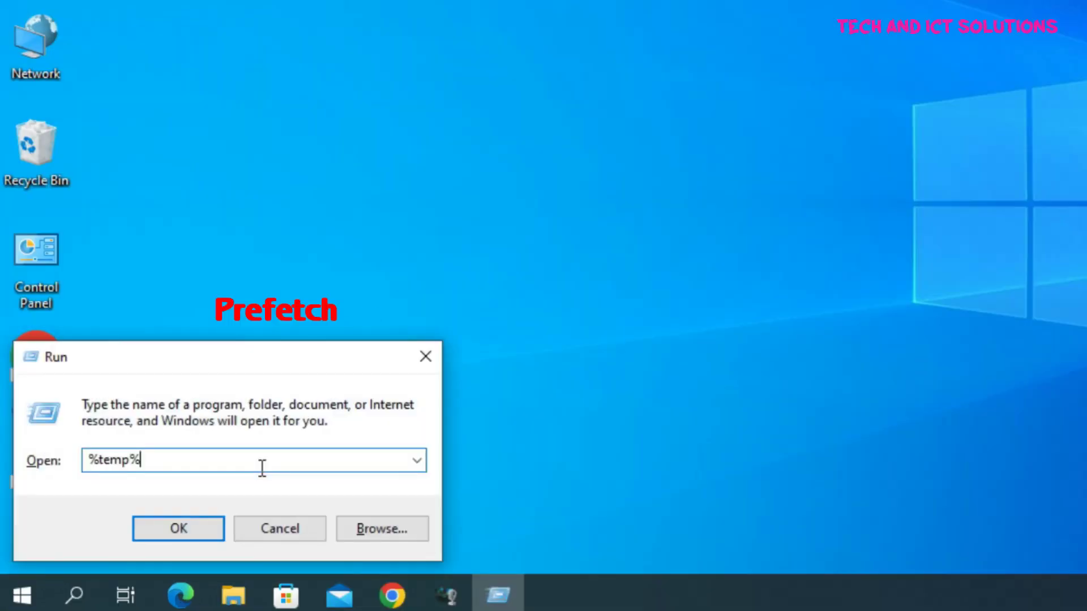
key("BackSpace")
key("BackSpace")
key("BackSpace")
key("BackSpace")
key("BackSpace")
key("BackSpace")
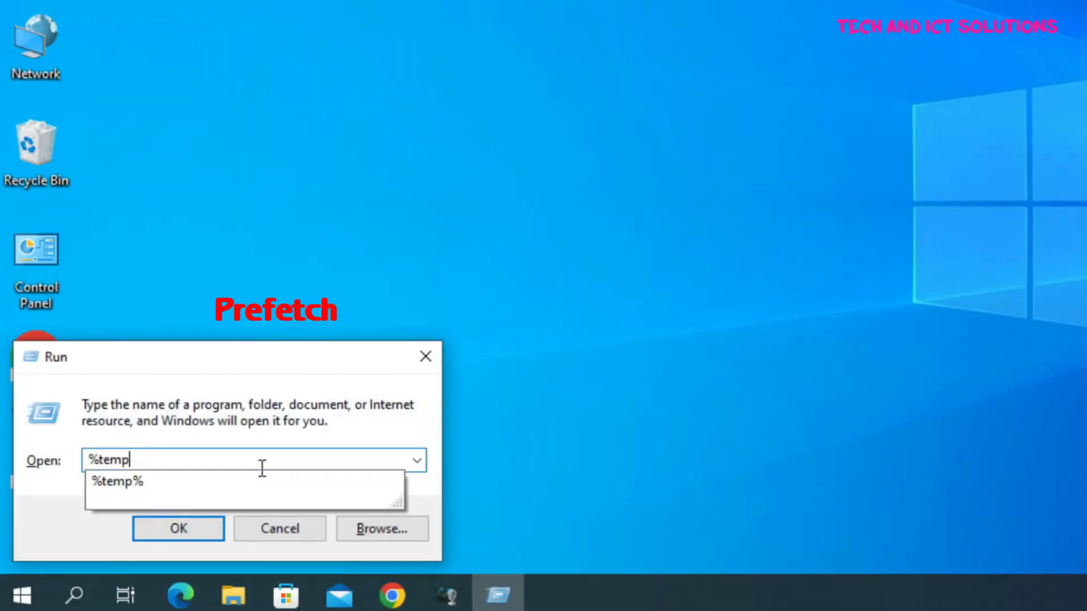
type("prefetch")
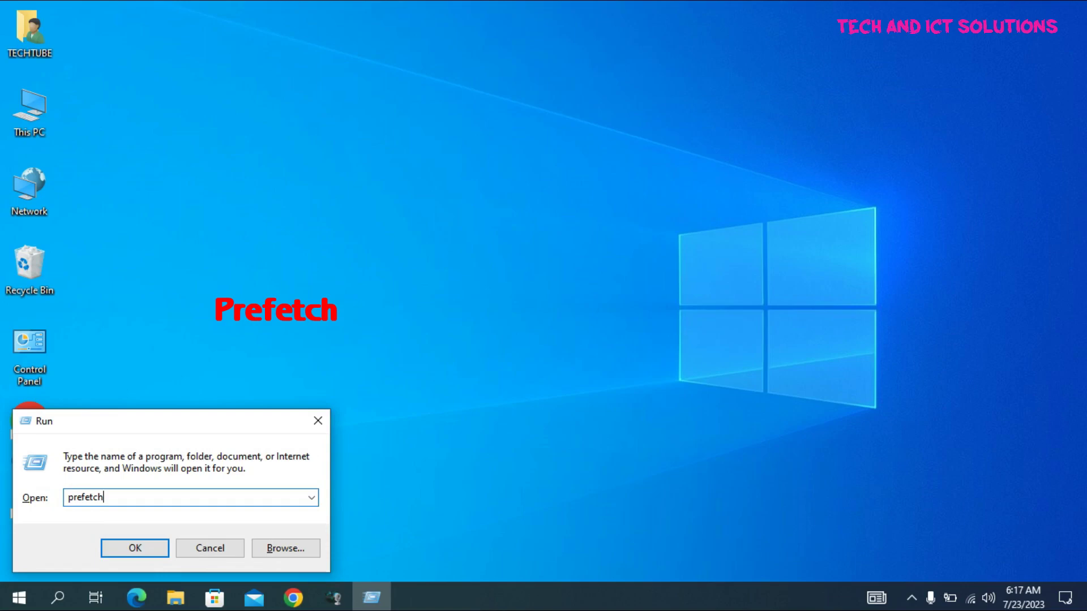
key("Return")
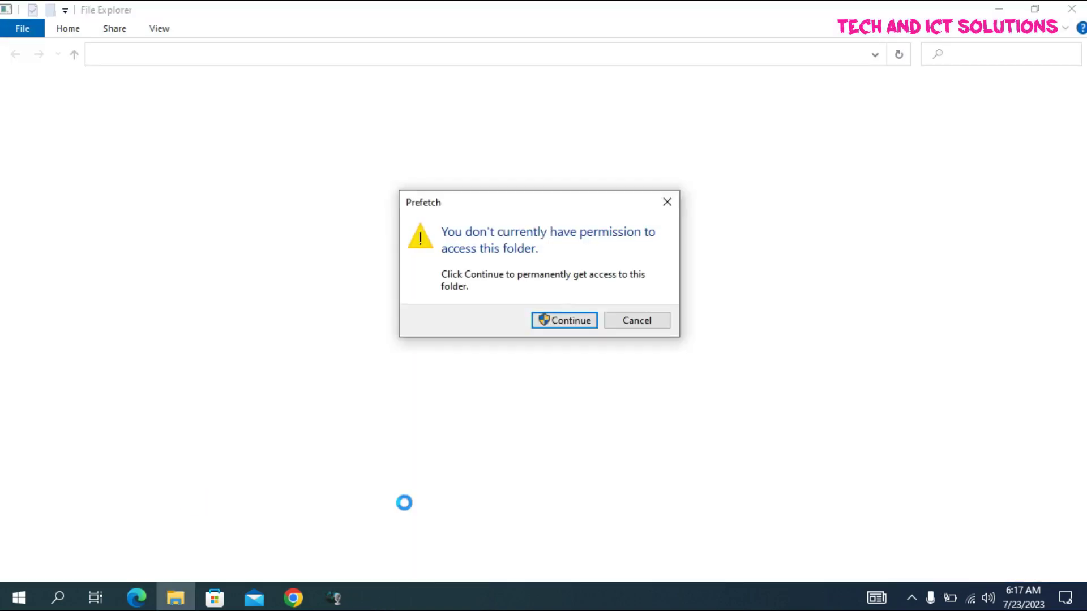
left_click(563, 320)
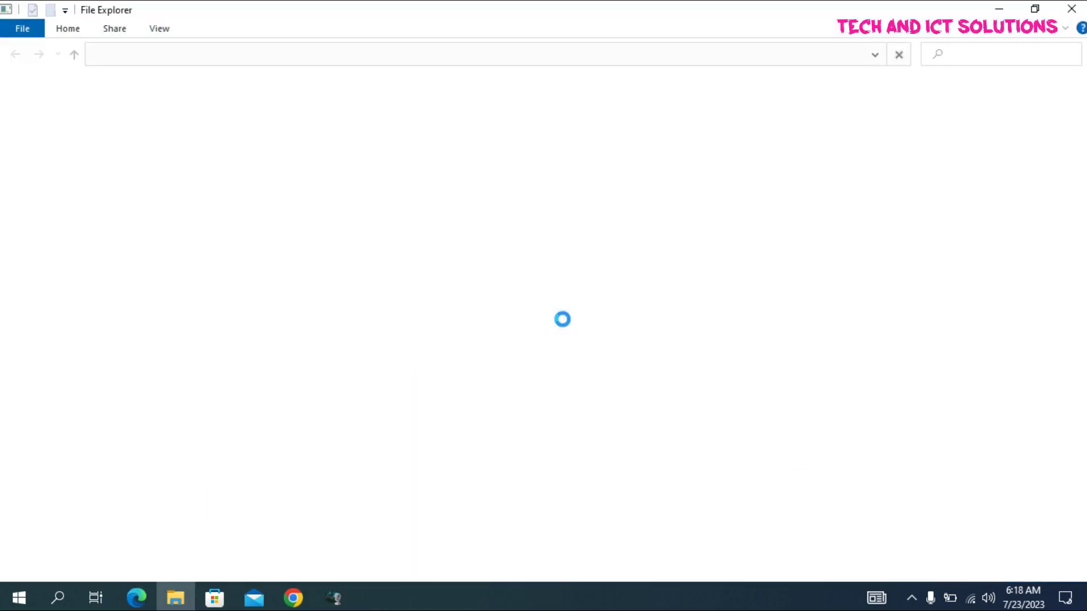
scroll(539, 323, "down", 20)
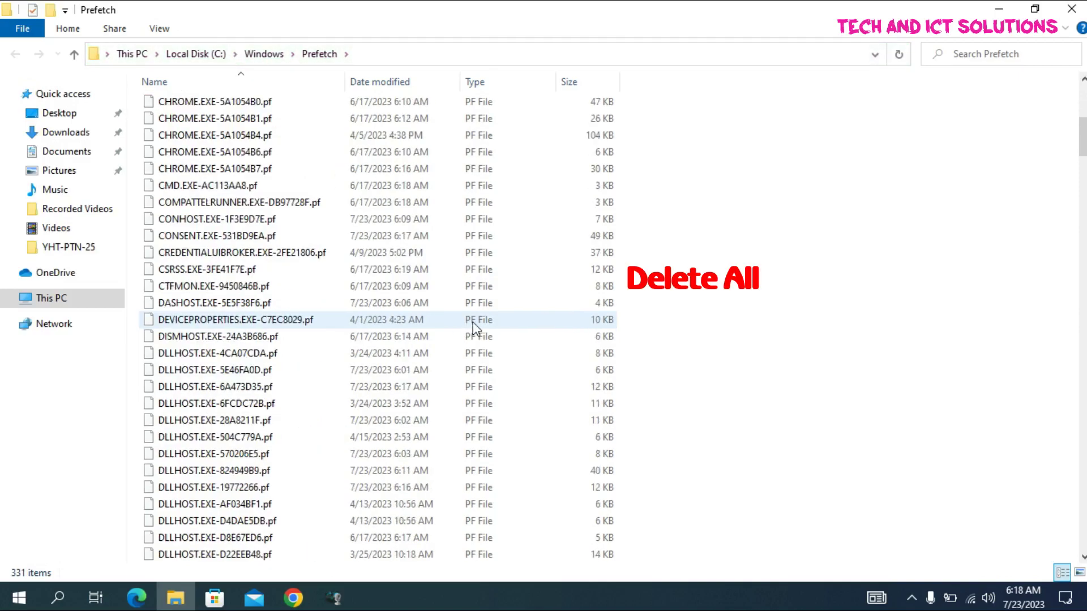
left_click_drag(1082, 209, 1083, 102)
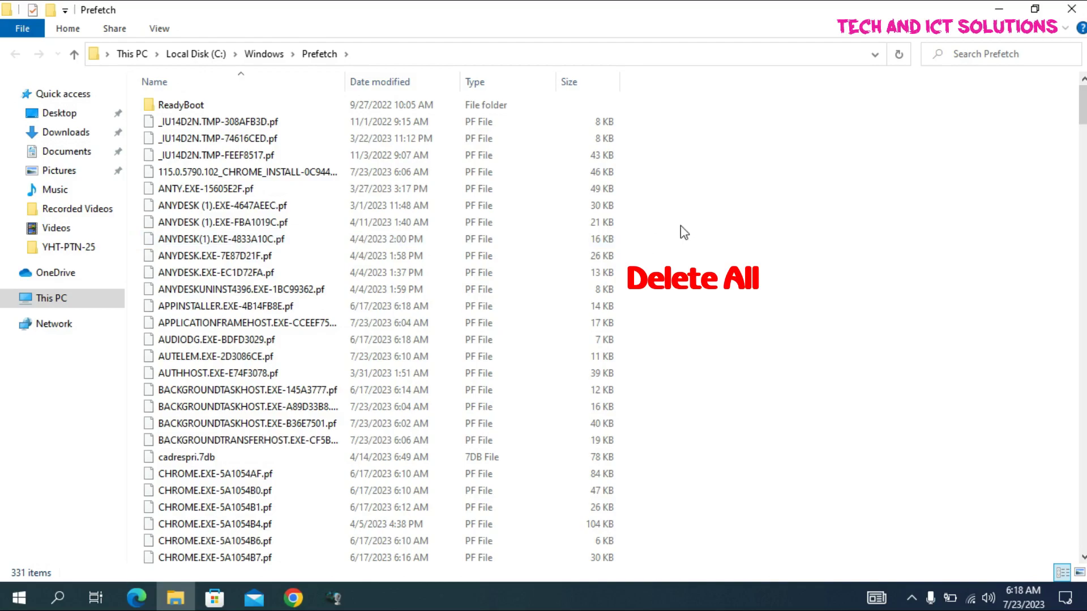
Delete all 331 Prefetch items, skipping the one in use, and close the window.
key("ctrl+a")
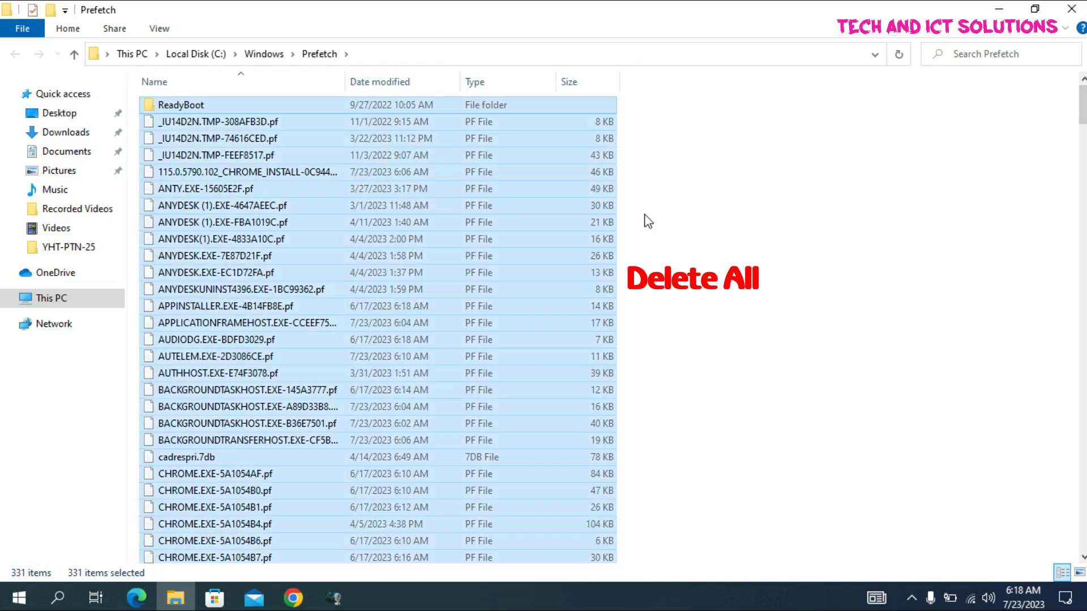
key("Delete")
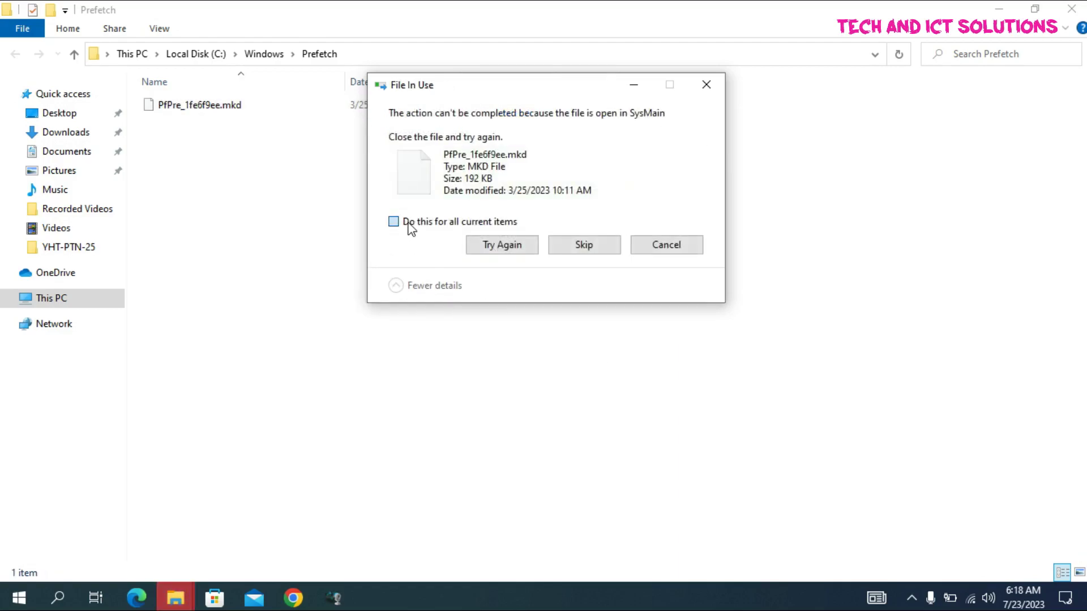
left_click(593, 249)
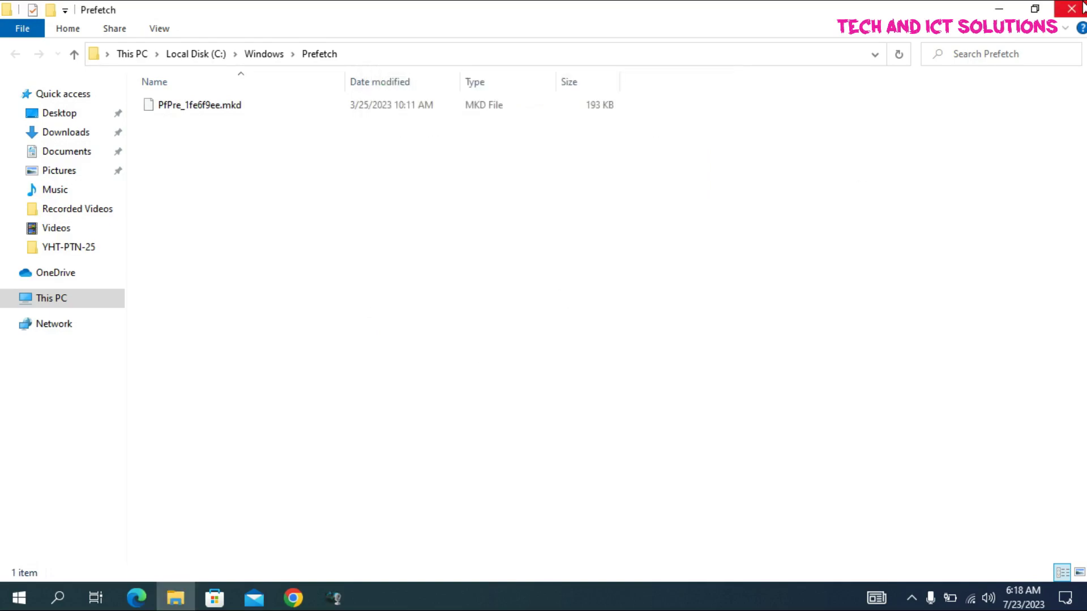
left_click(1082, 7)
Refresh the desktop twice.
right_click(433, 156)
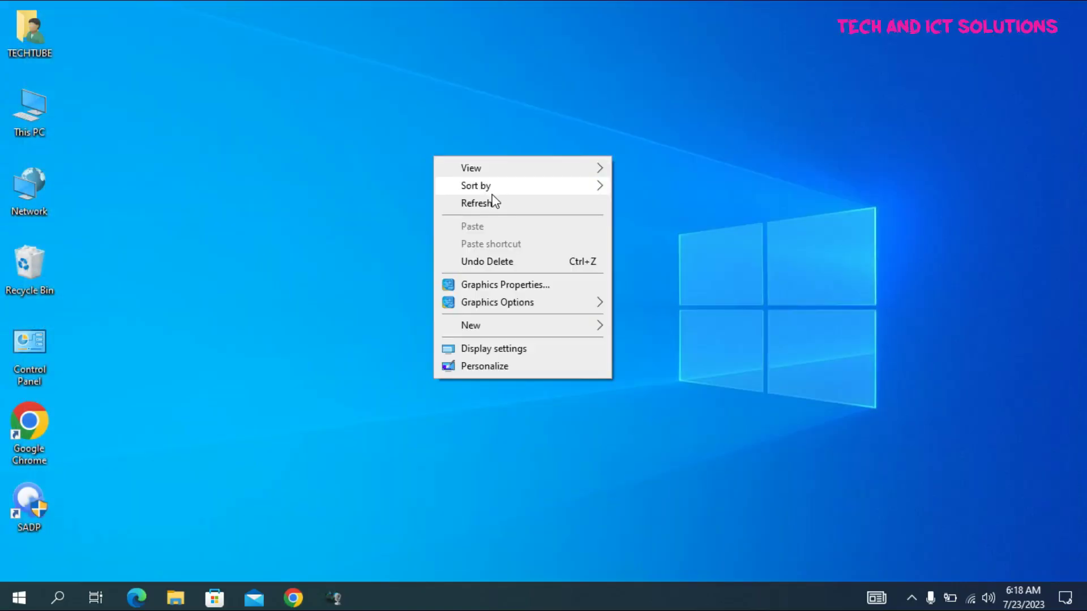
left_click(485, 203)
right_click(401, 174)
left_click(473, 220)
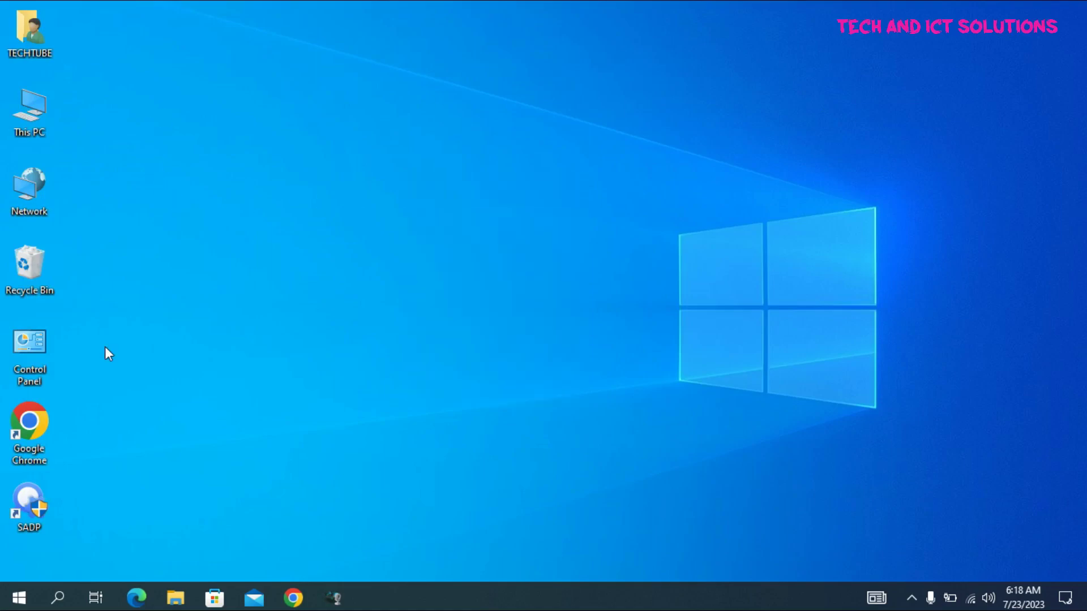
Permanently delete all 418 Recycle Bin items and close the Recycle Bin window.
double_click(29, 265)
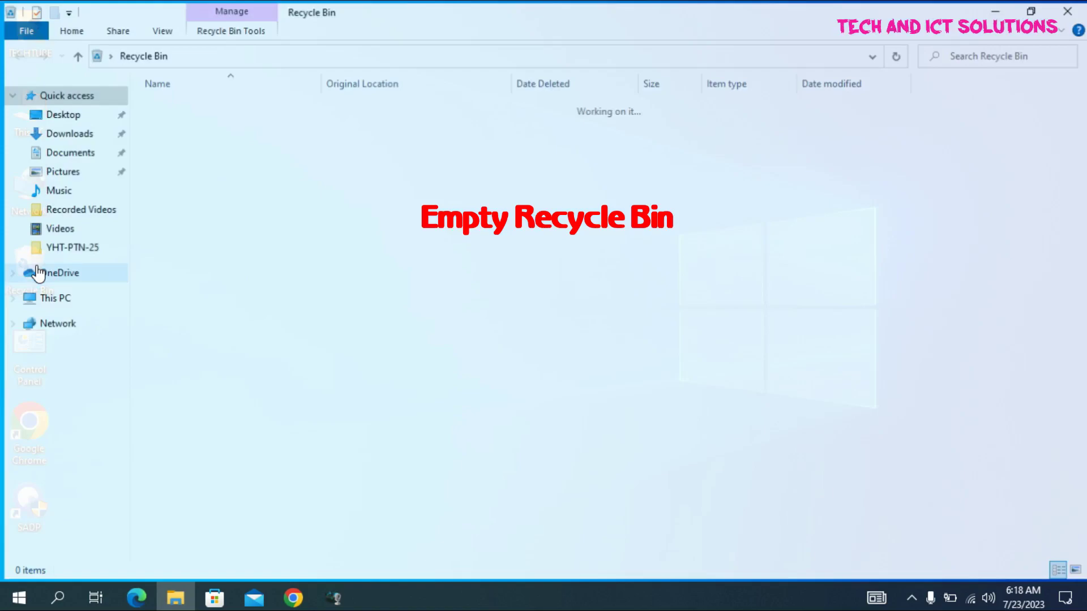
mouse_move(1084, 125)
left_mouse_down()
mouse_move(1084, 558)
mouse_move(1082, 104)
left_mouse_up()
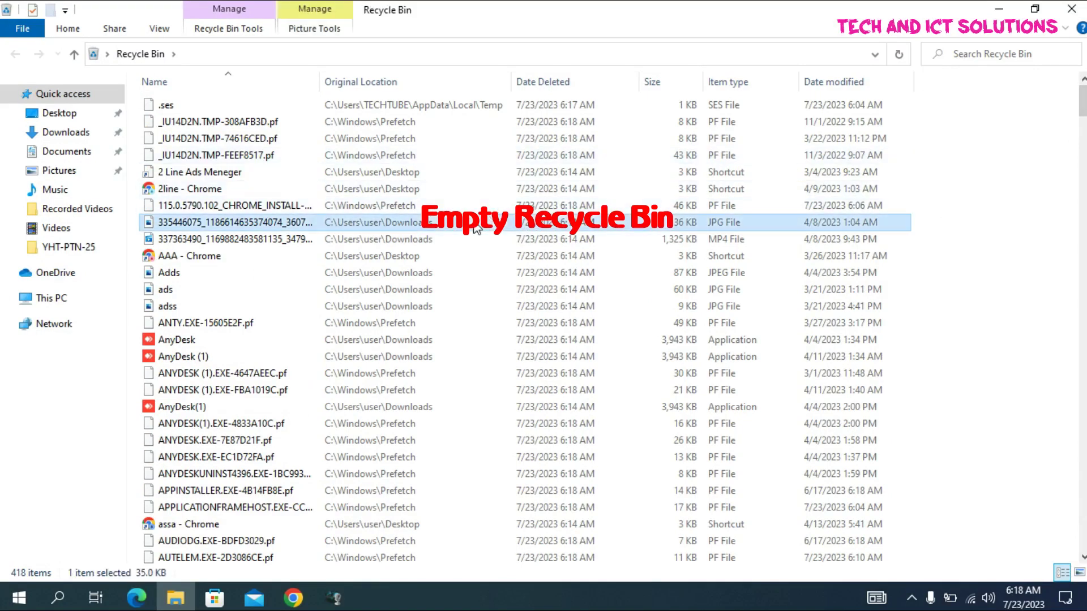
key("ctrl+a")
key("Delete")
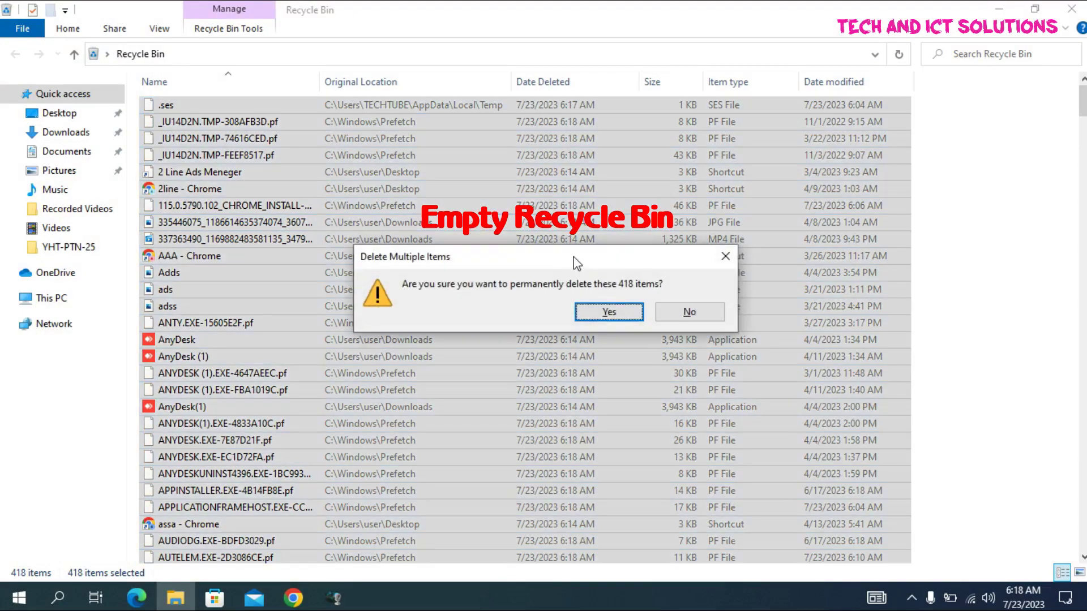
left_click(622, 376)
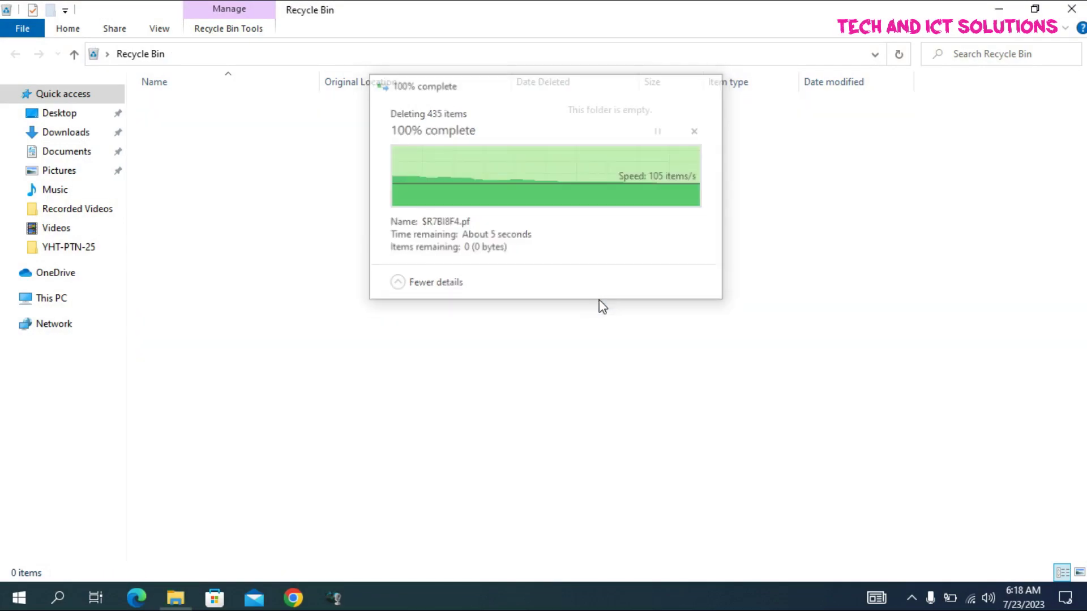
left_click(1072, 9)
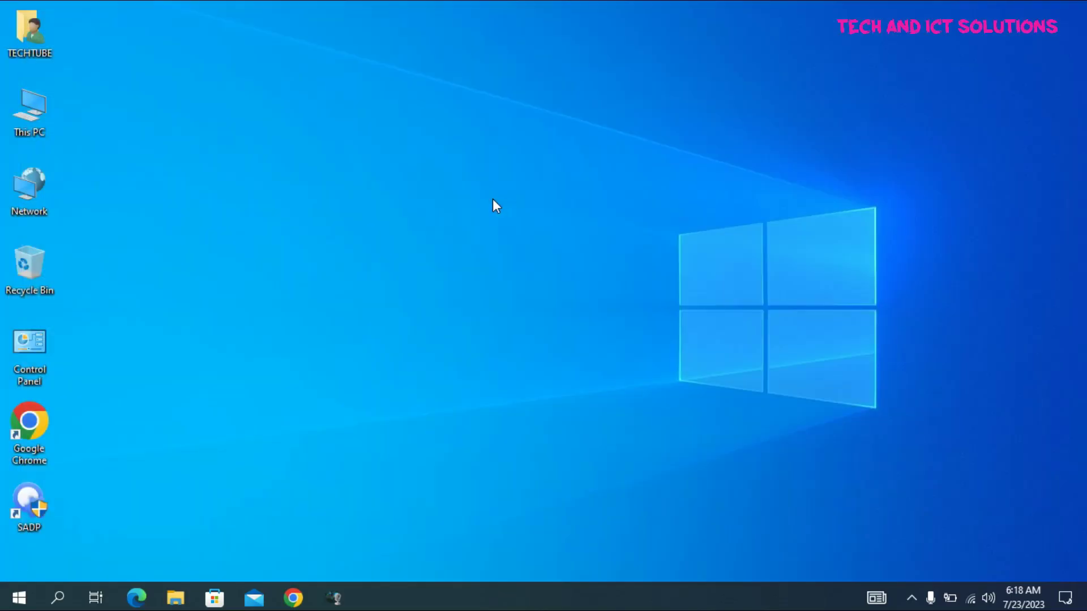
Refresh the desktop, then search Windows for 'disk' to find Disk Cleanup.
right_click(493, 201)
right_click(405, 214)
left_click(469, 263)
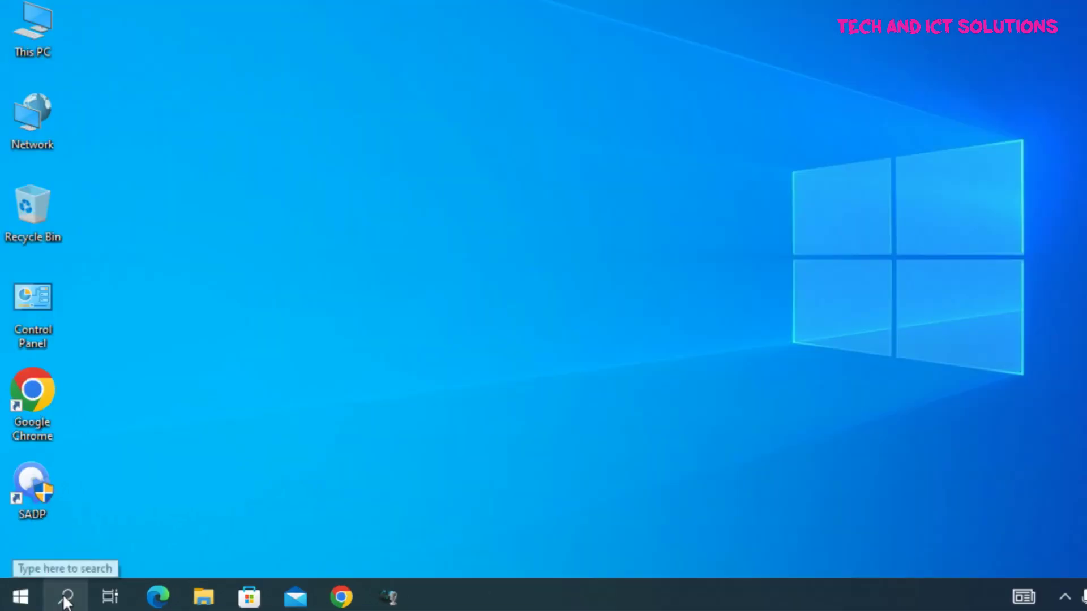
left_click(66, 599)
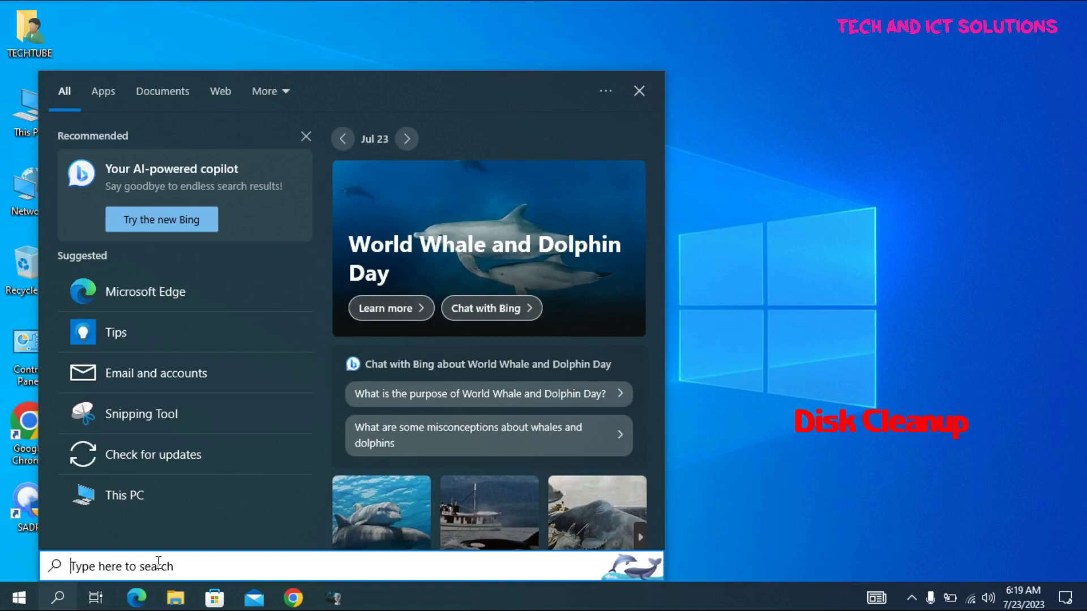
type("disk")
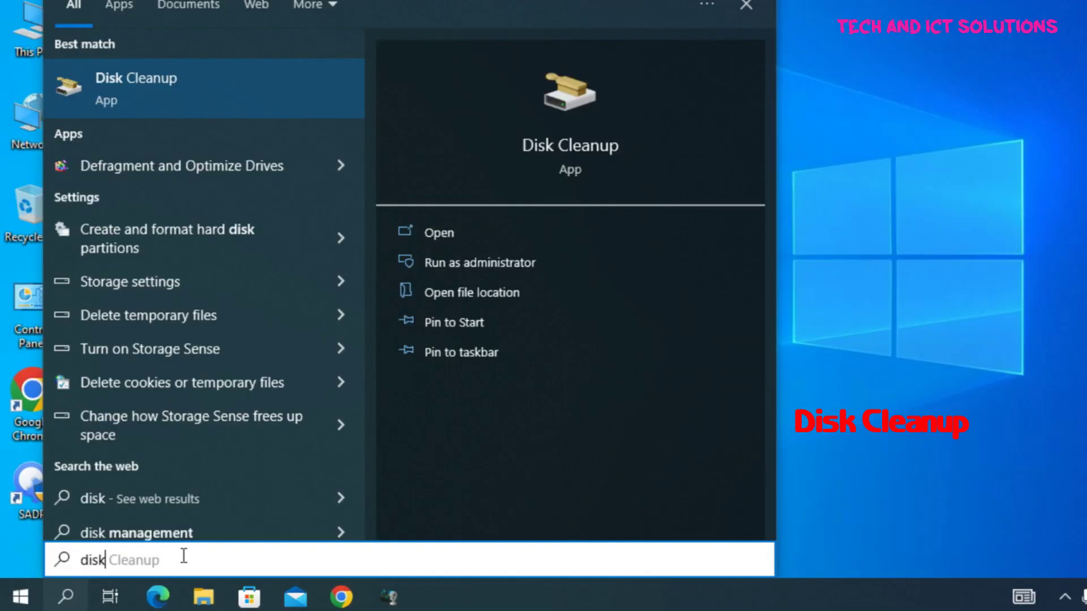
Run Disk Cleanup on drive C: and rescan including system files.
left_click(150, 88)
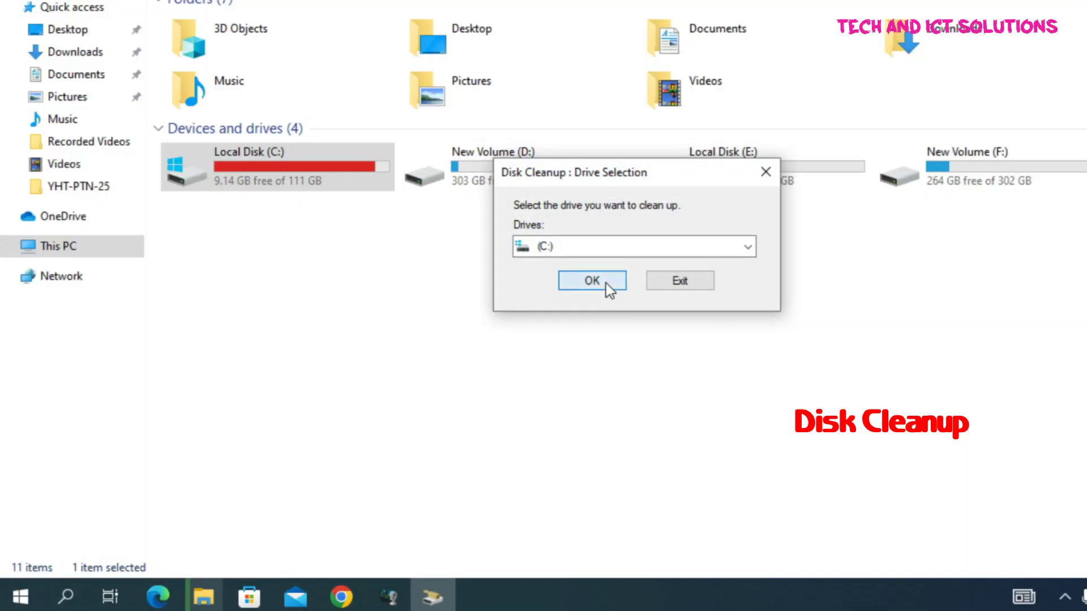
left_click(603, 282)
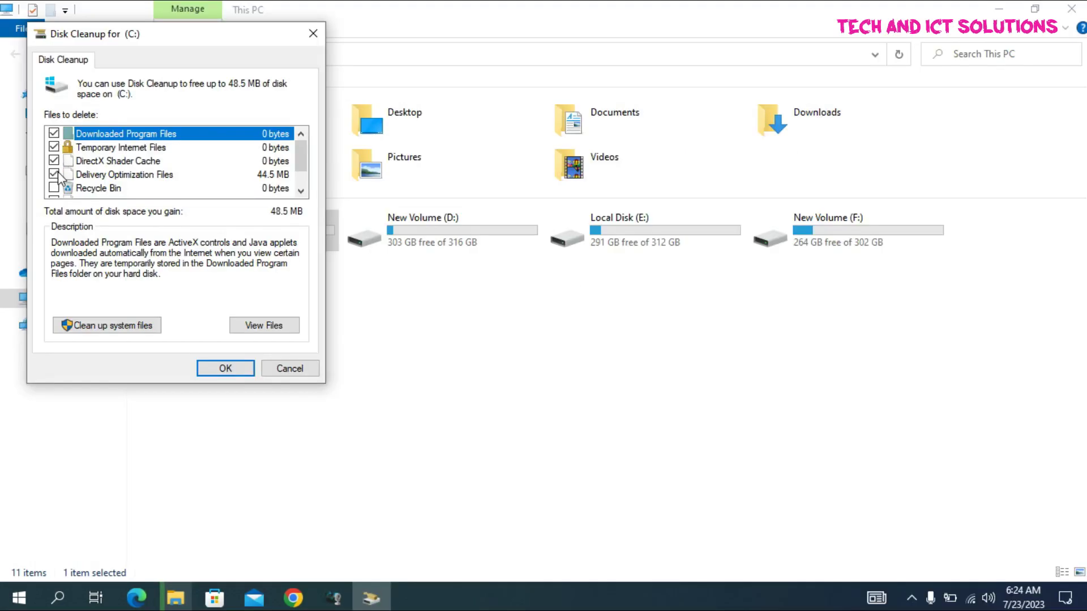
scroll(59, 190, "down", 1)
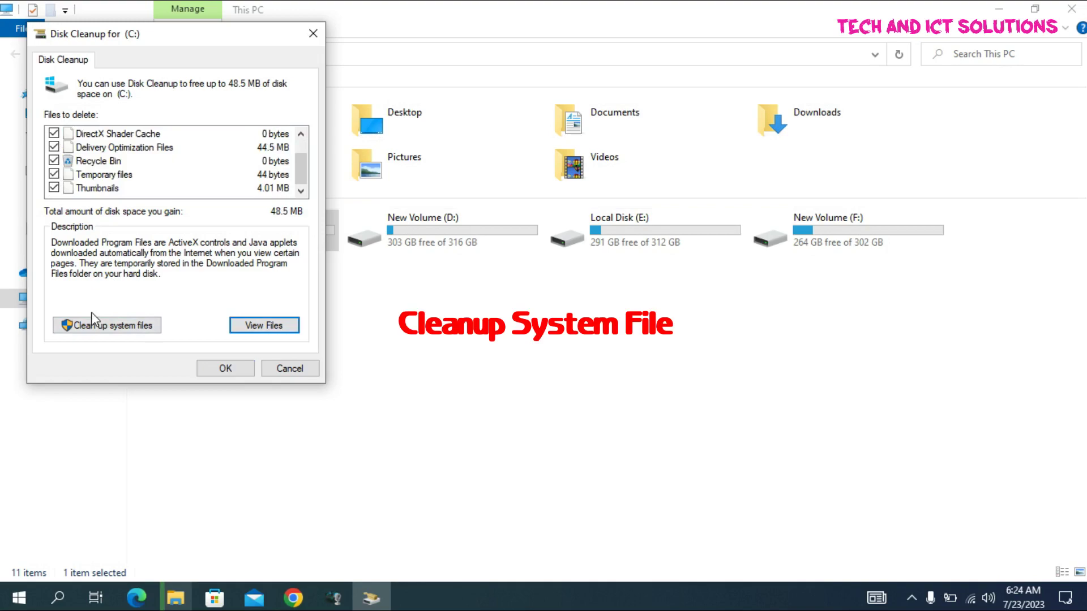
left_click(91, 329)
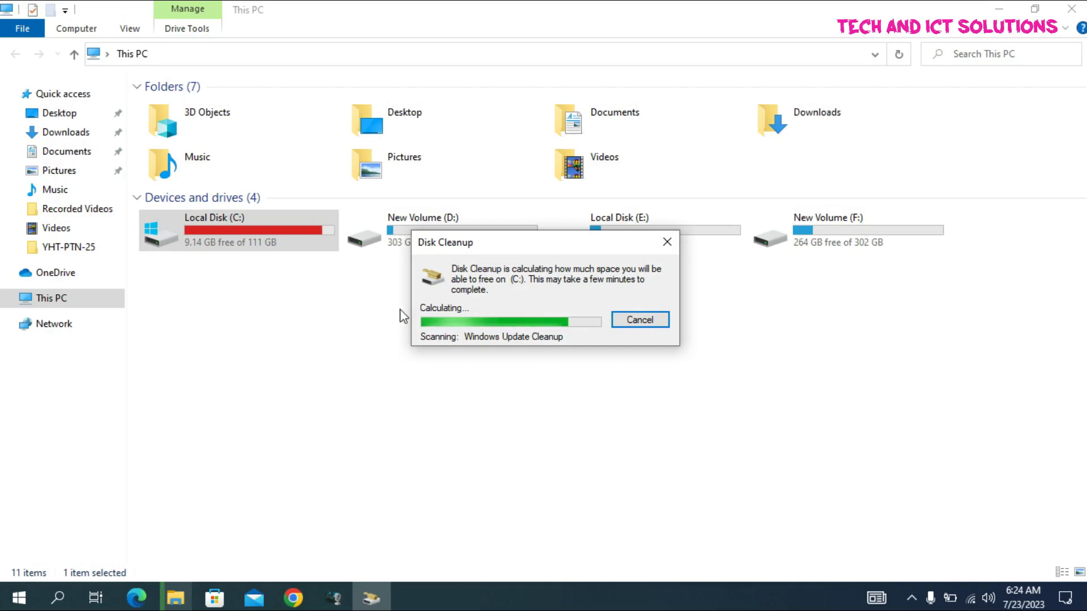
Refresh This PC so C: shows 9.53 GB free, then return to the Disk Cleanup scan.
right_click(277, 295)
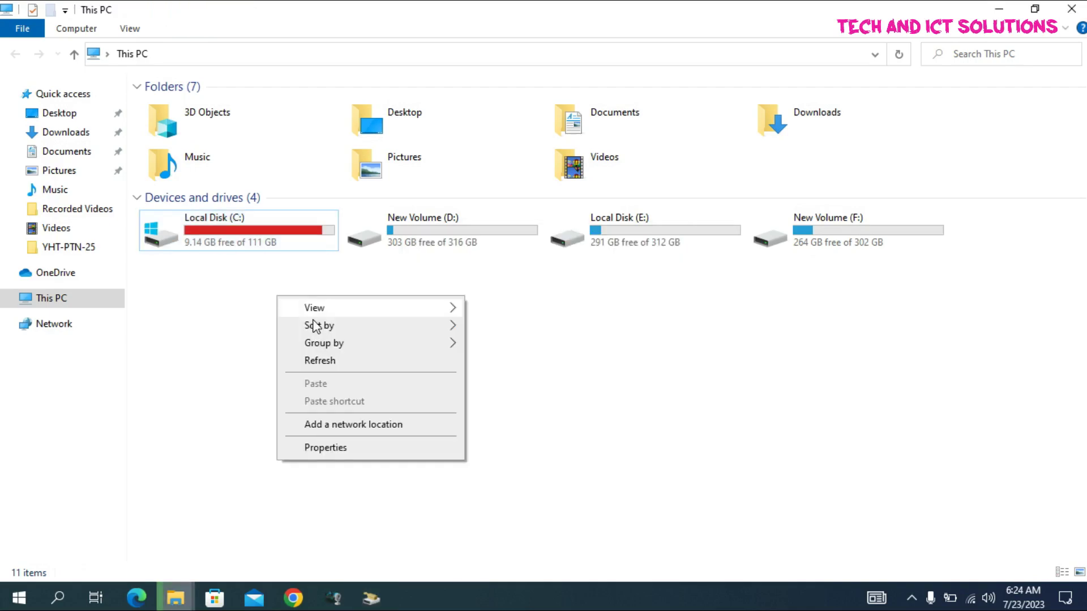
left_click(291, 357)
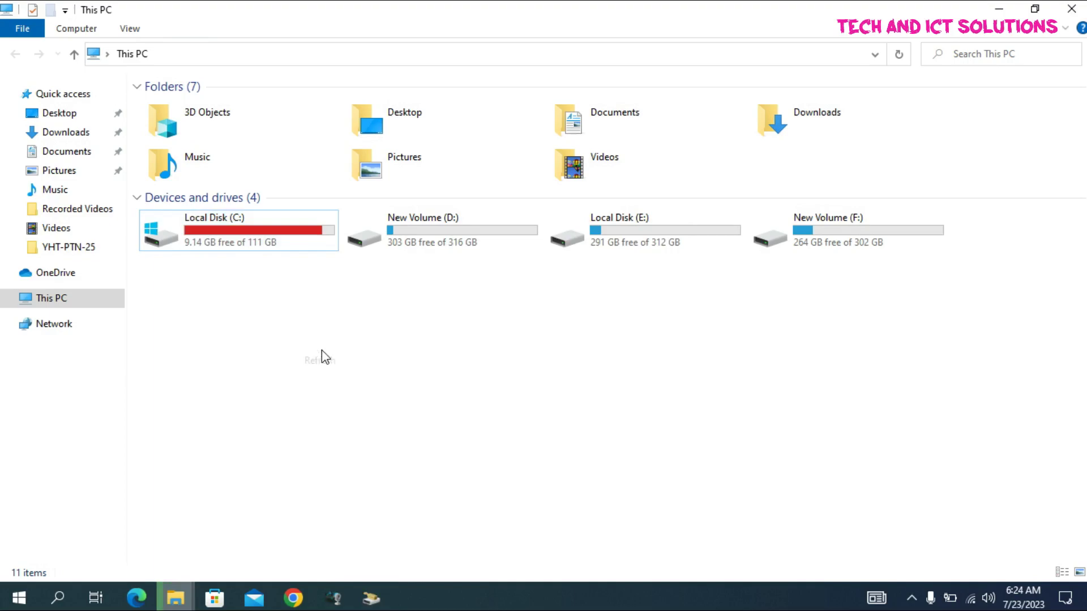
left_click(371, 598)
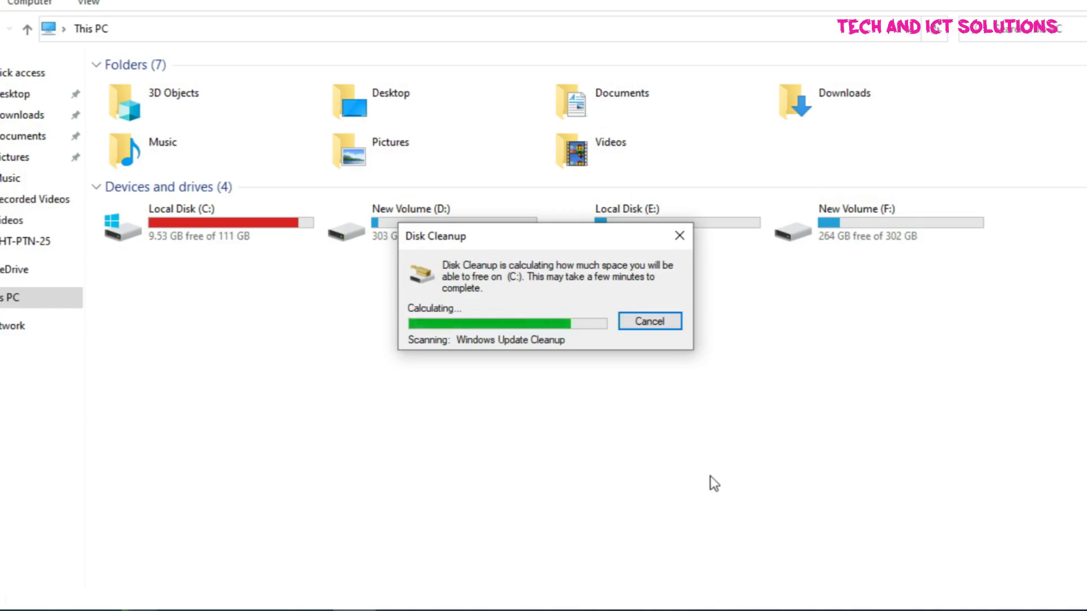
Trim drive C: in Optimize Drives from its Properties Tools tab, then close both windows.
right_click(209, 223)
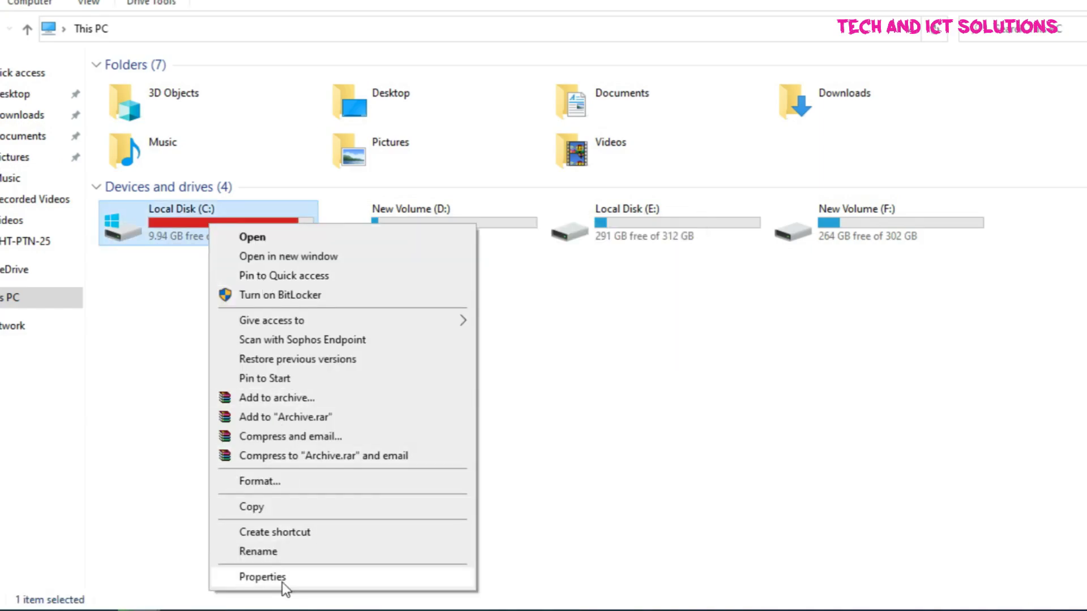
left_click(282, 580)
left_click(332, 219)
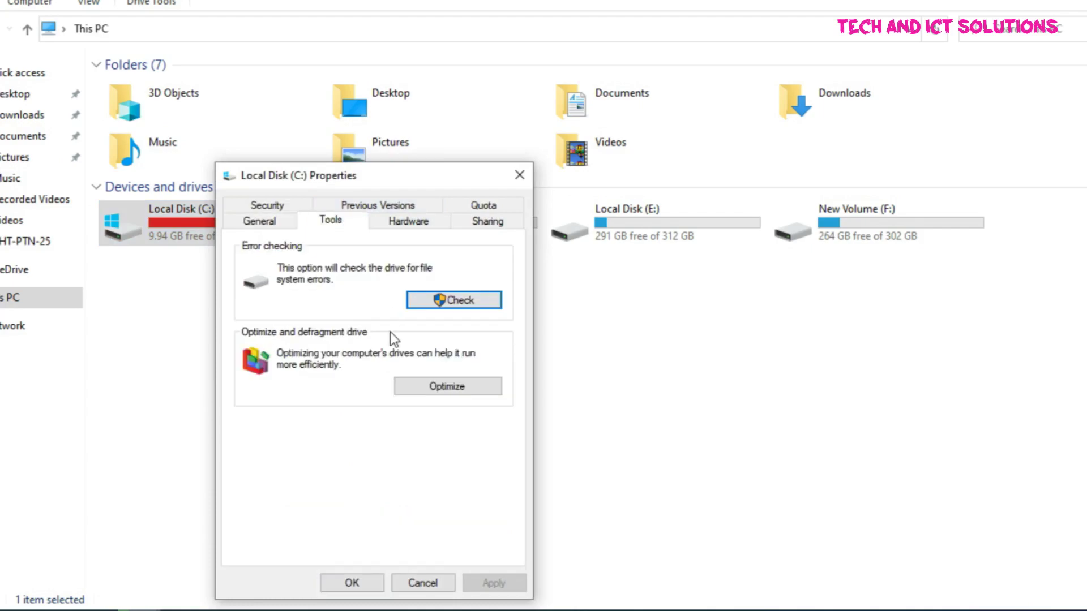
left_click(465, 388)
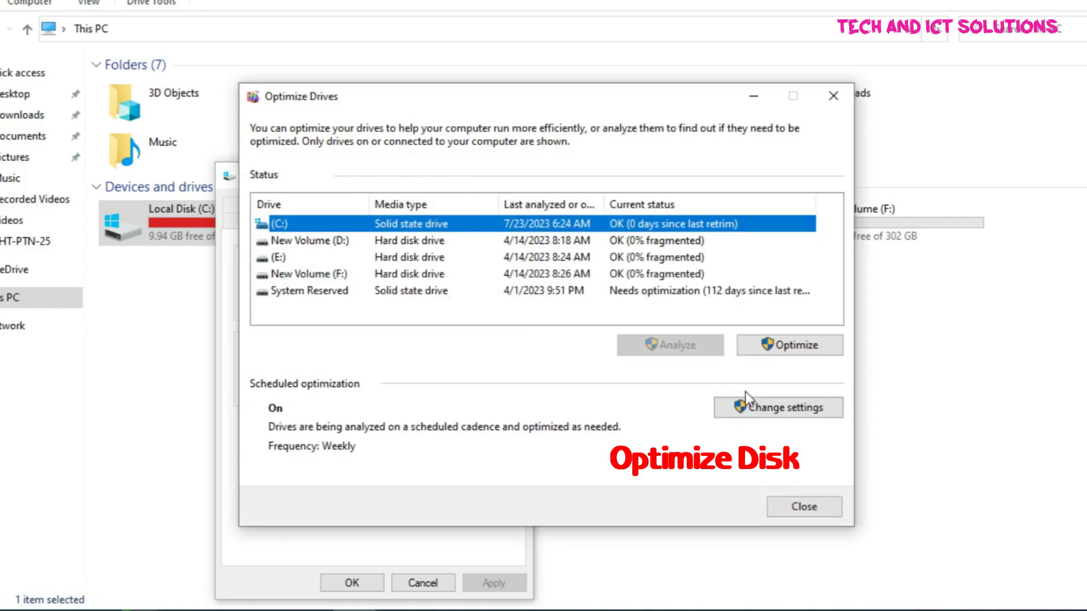
left_click(789, 345)
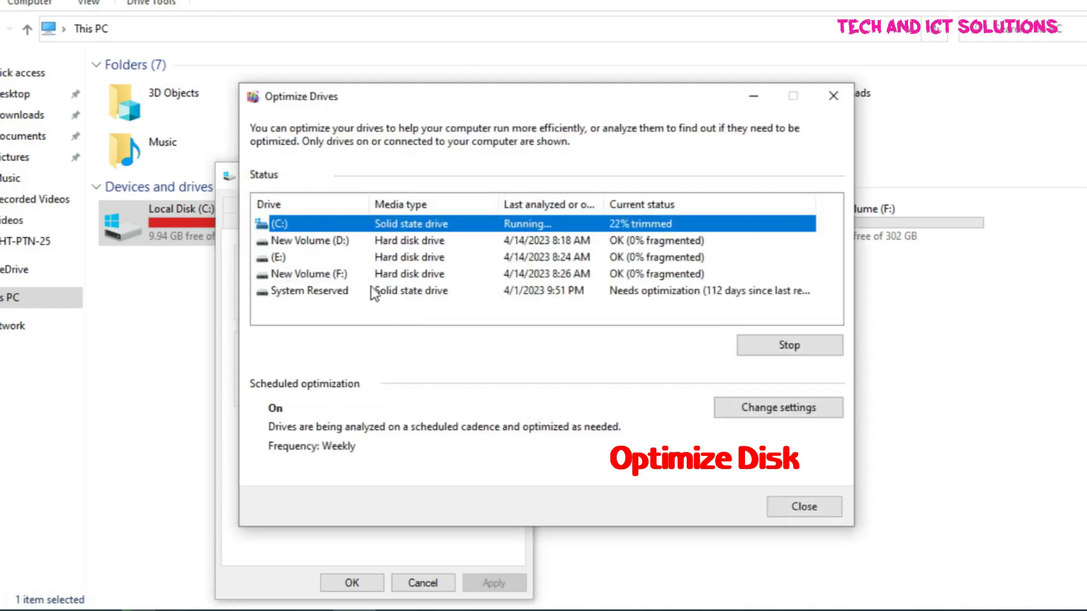
left_click(787, 346)
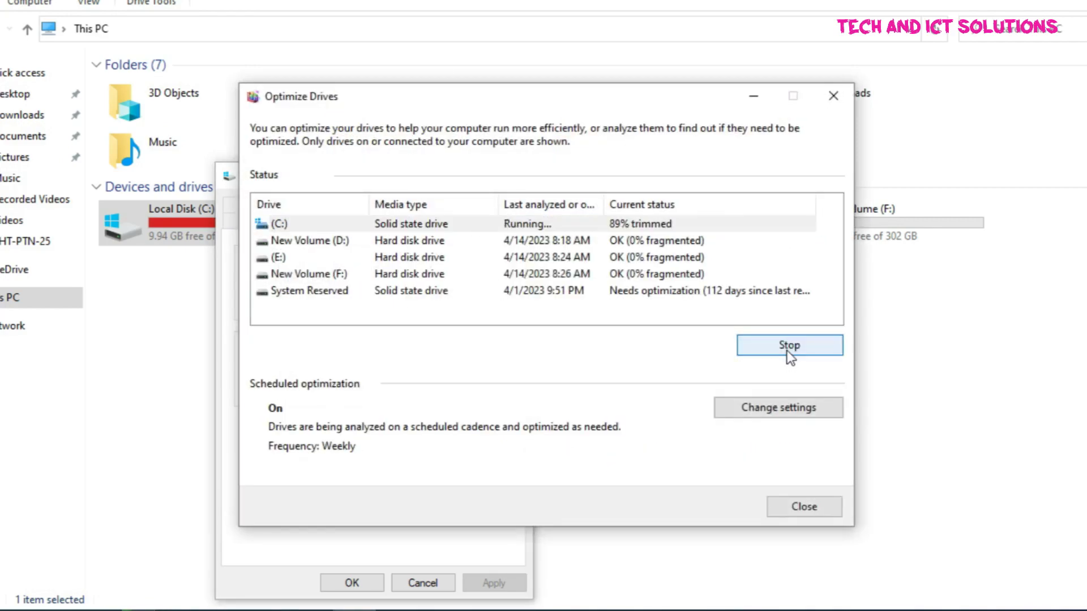
left_click(819, 509)
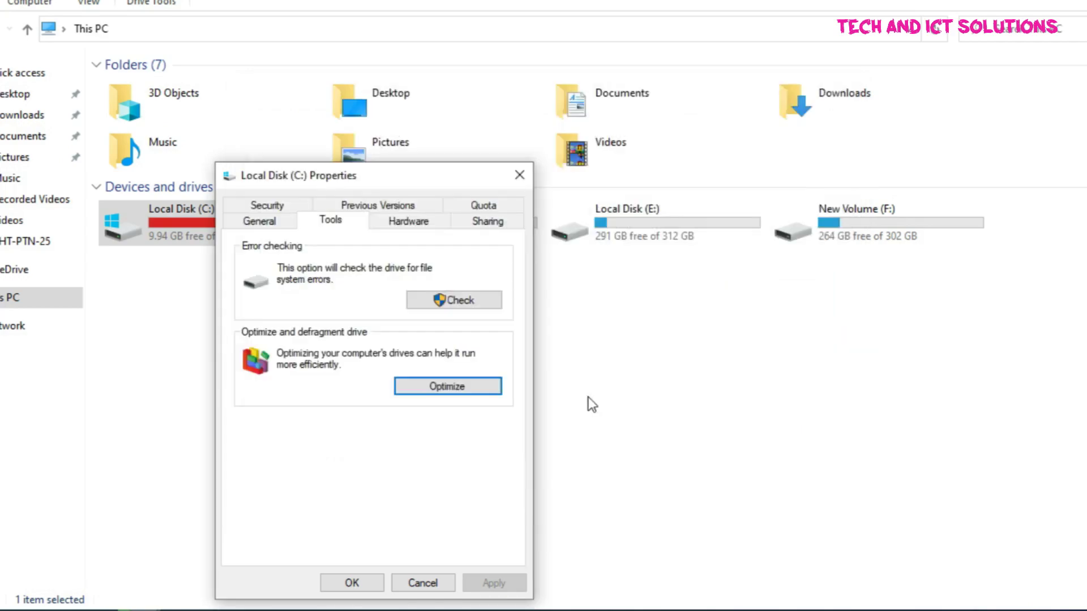
left_click(351, 584)
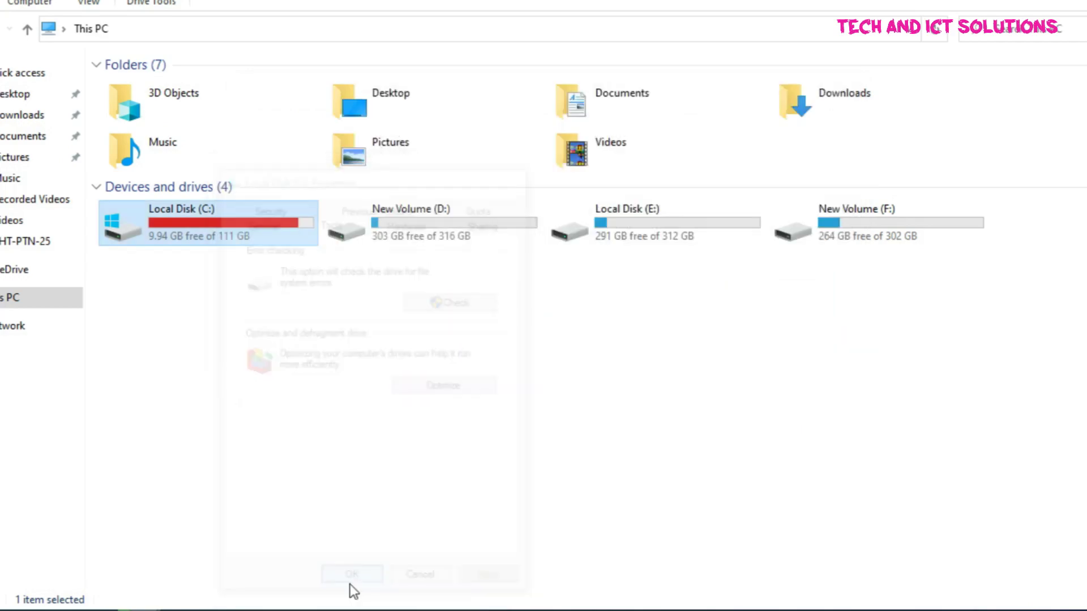
Refresh This PC twice so C: shows 10.2 GB free.
right_click(325, 369)
left_click(392, 436)
right_click(270, 336)
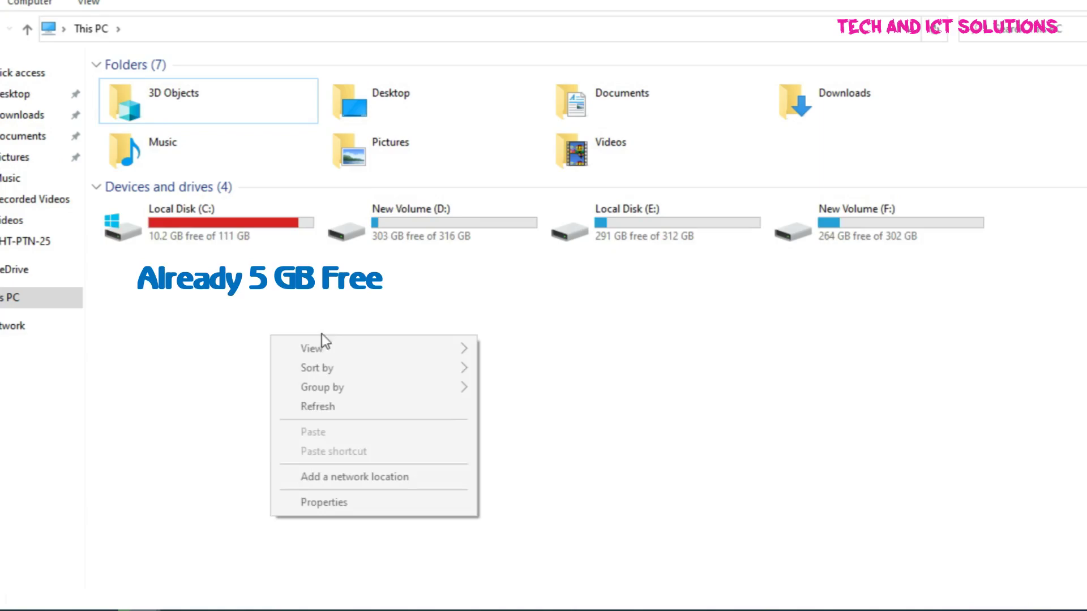
left_click(330, 403)
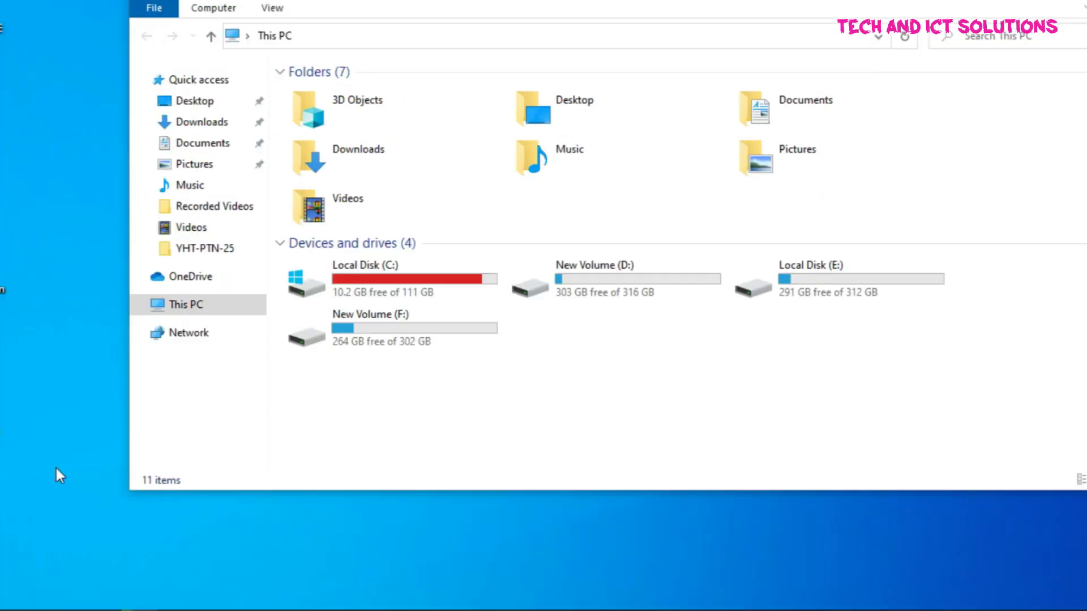
Delete the Prefetch files again, leaving only PfPre_1fe6f9ee.mkd (193 KB).
key("super+r")
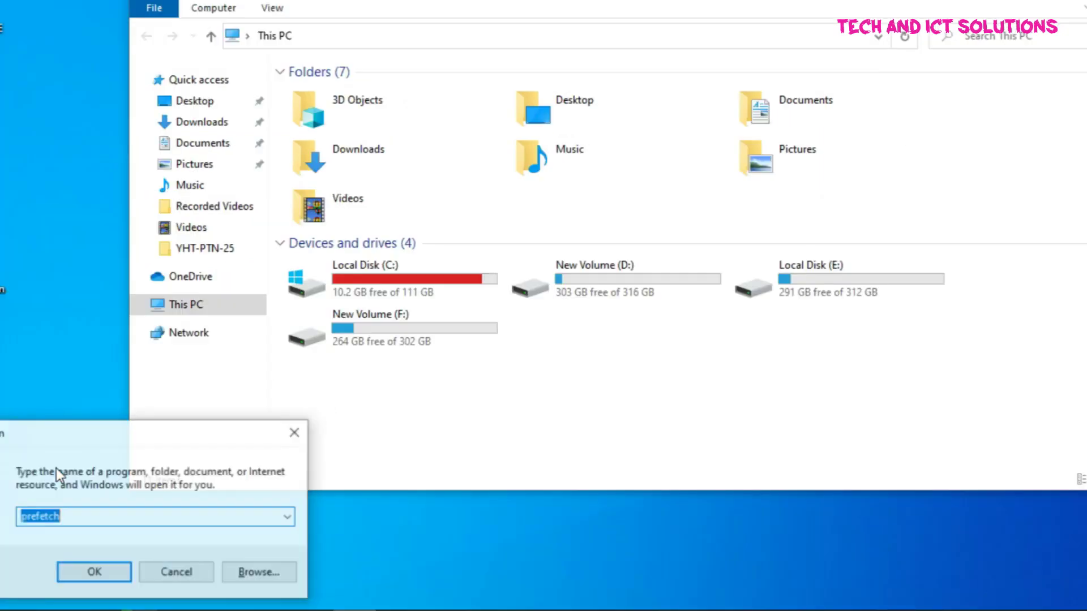
left_click(100, 575)
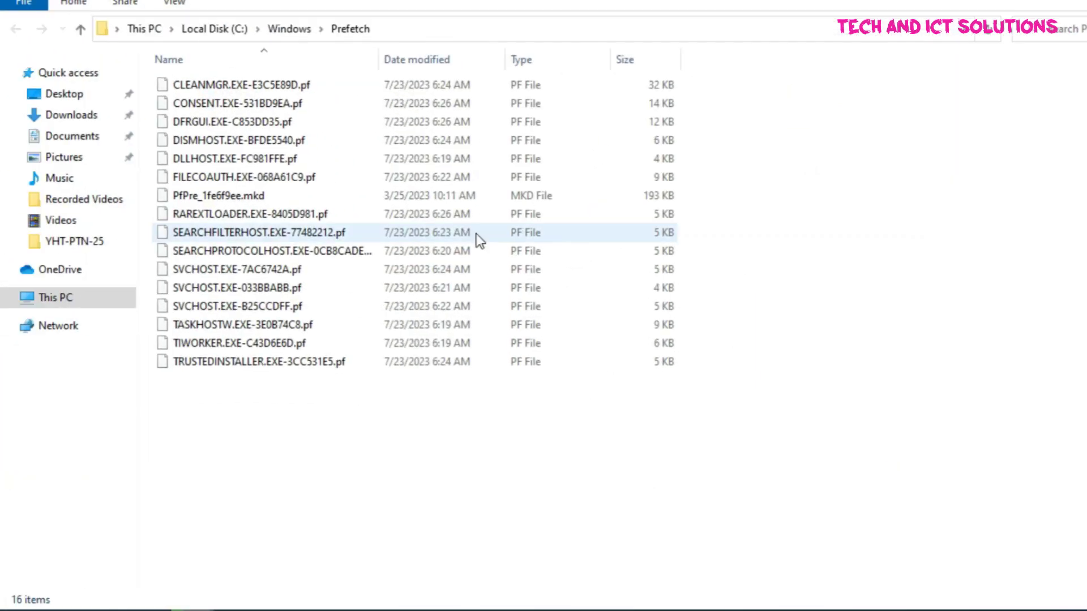
left_click(392, 240)
key("ctrl+a")
key("Delete")
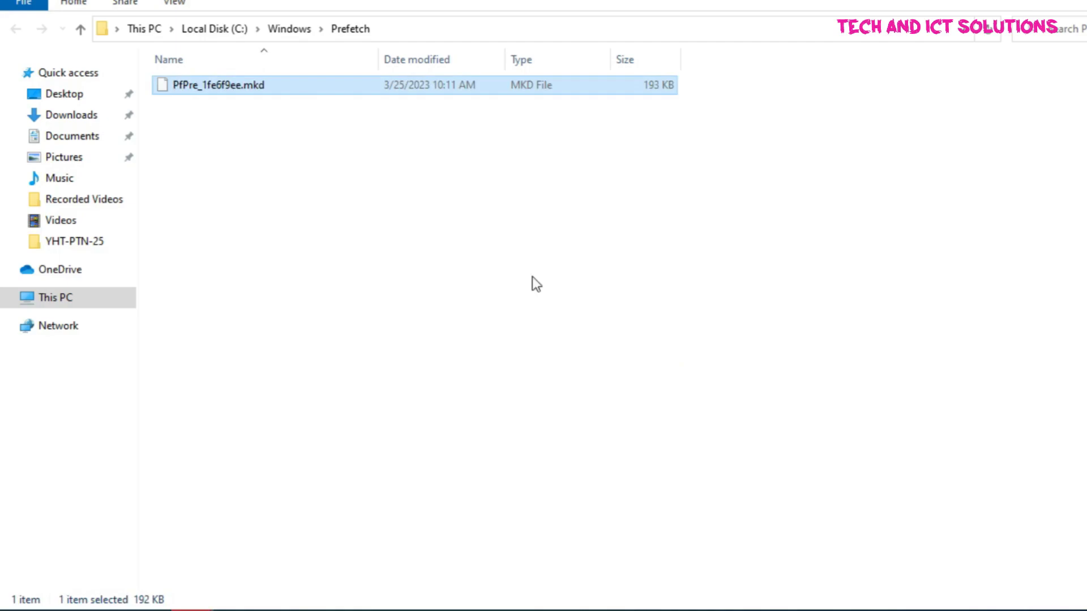
left_click(405, 168)
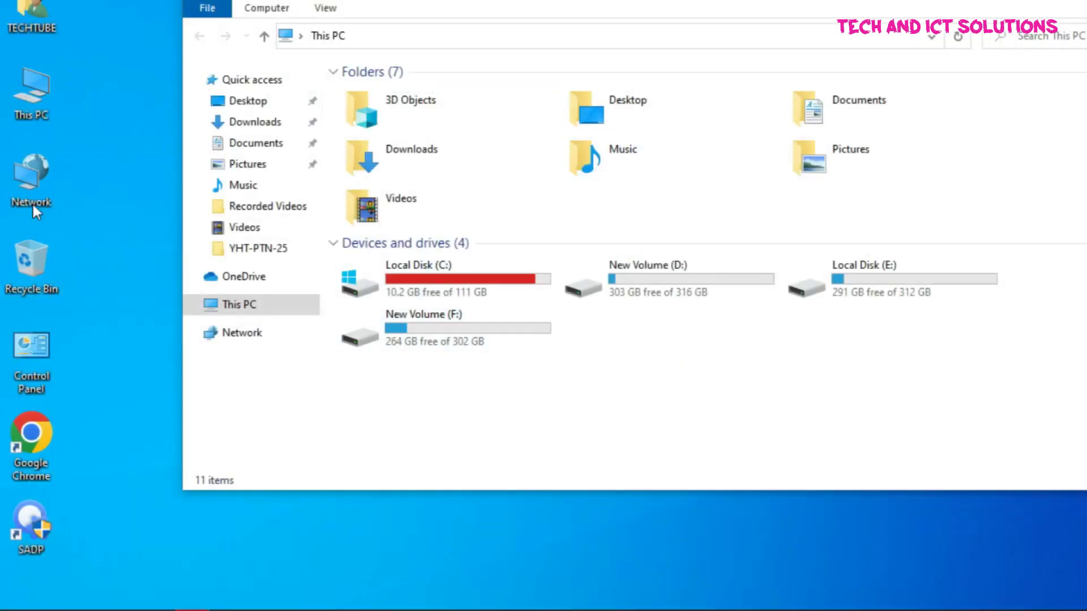
Confirm the Recycle Bin is empty, then refresh This PC repeatedly until C: shows 10.6 GB free.
right_click(30, 263)
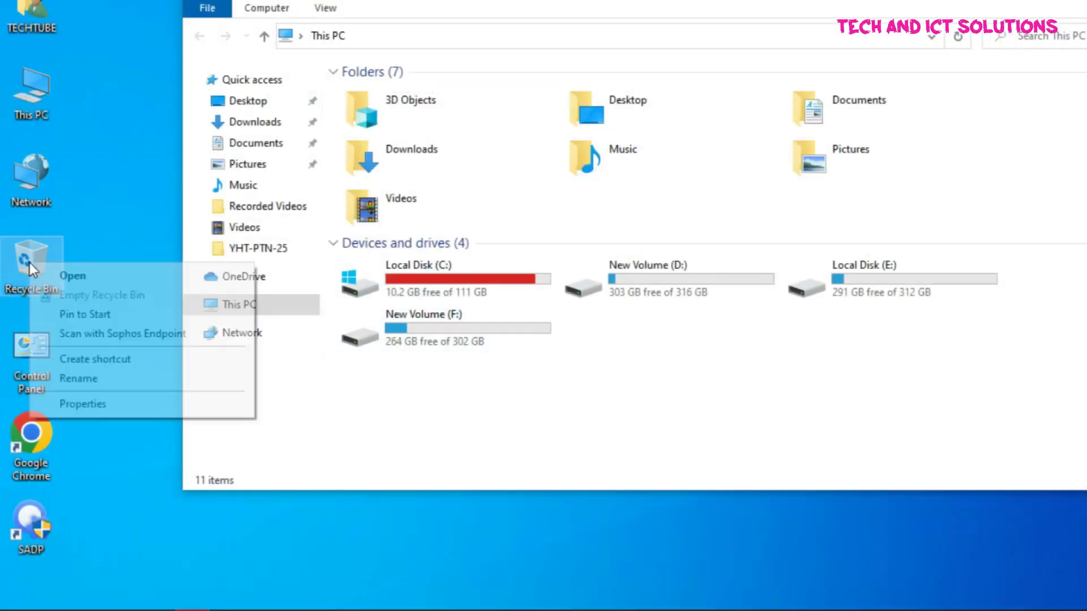
left_click(93, 313)
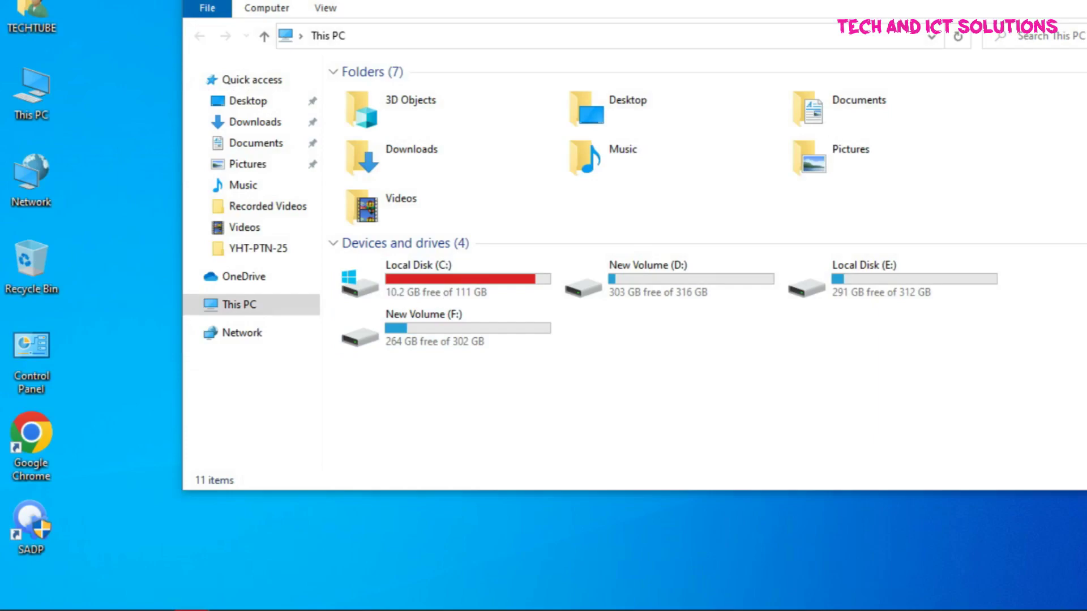
right_click(677, 368)
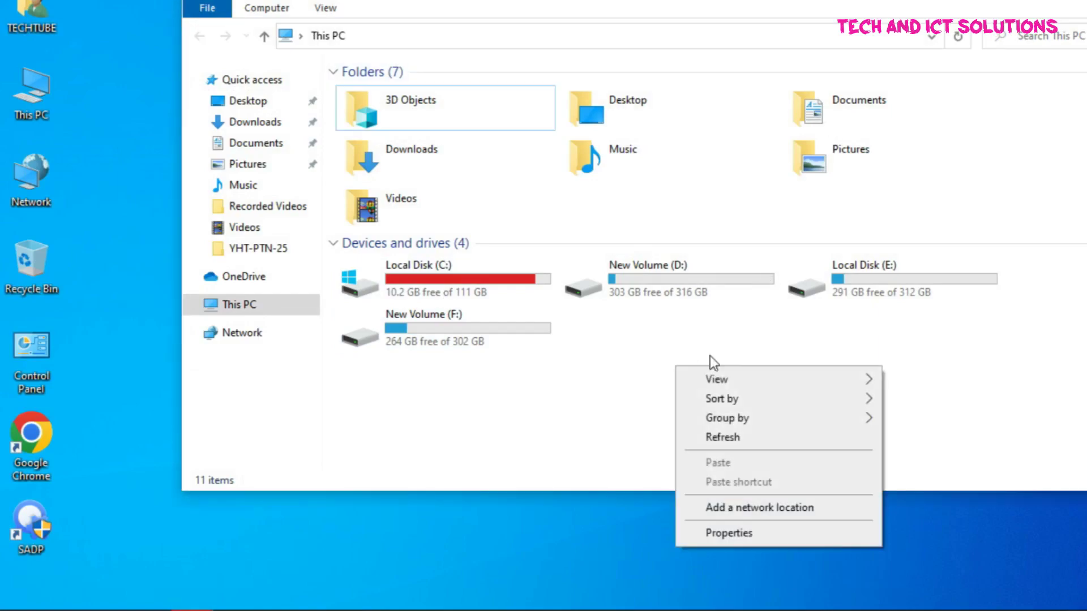
left_click(728, 438)
right_click(630, 385)
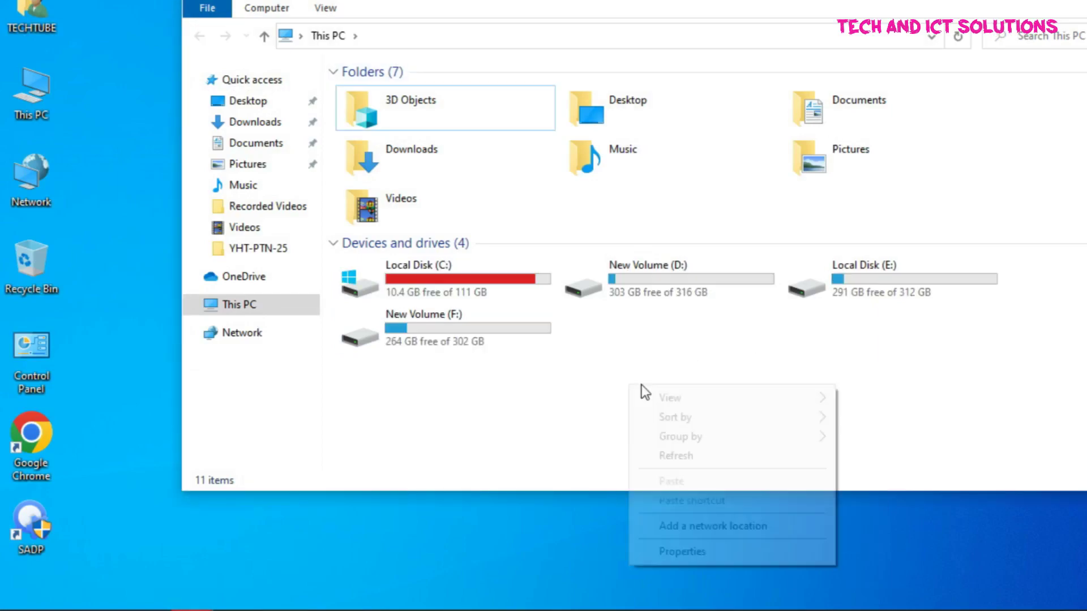
left_click(686, 452)
right_click(622, 408)
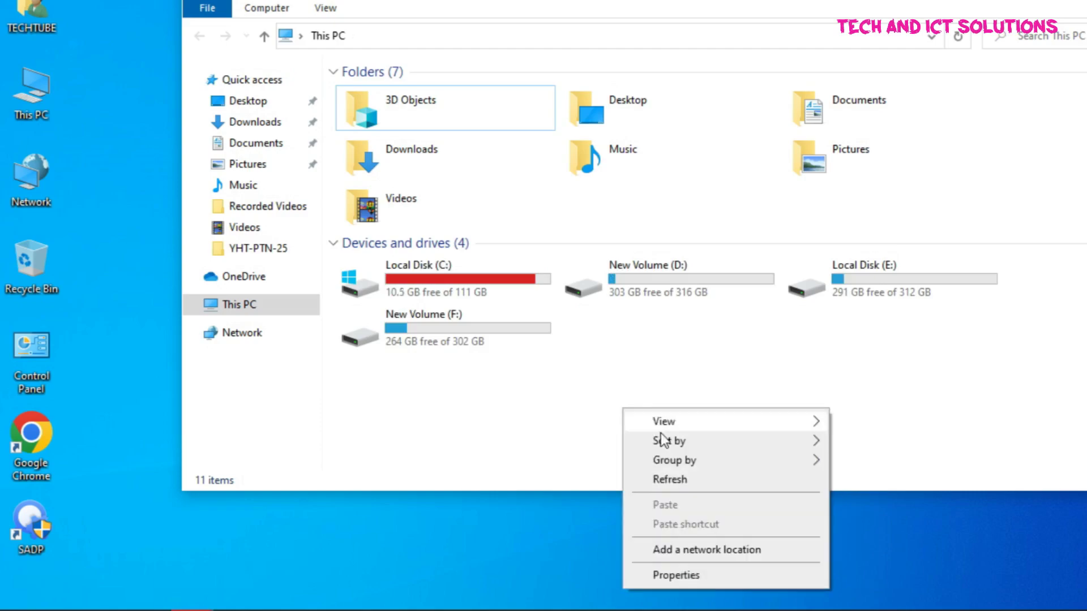
left_click(669, 475)
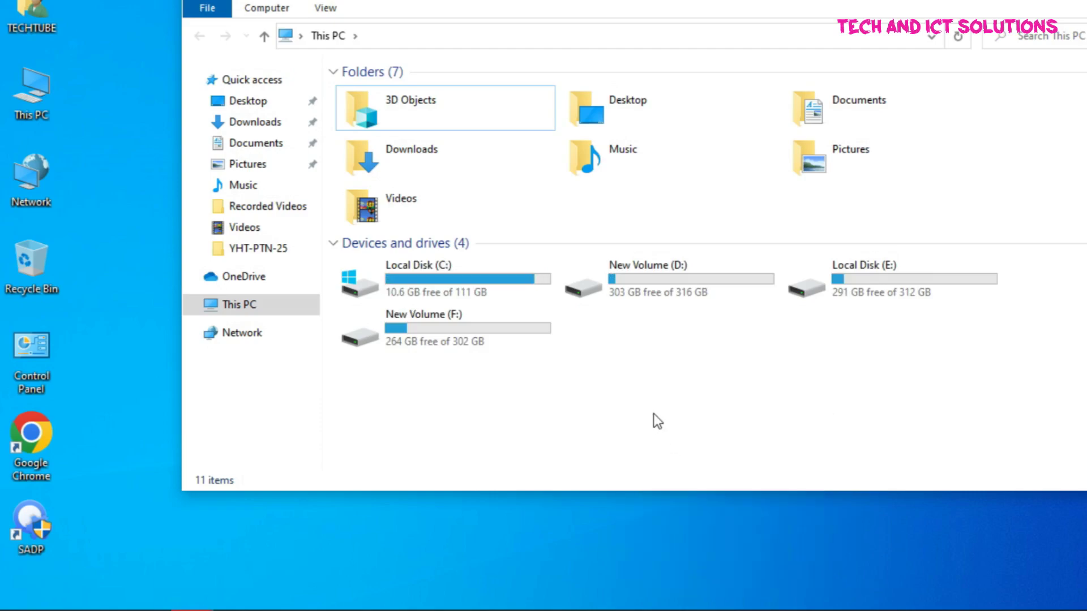
right_click(627, 369)
left_click(671, 441)
Maximize This PC and refresh it twice so Local Disk (C:) shows 10.7 GB free of 111 GB.
key("super+Up")
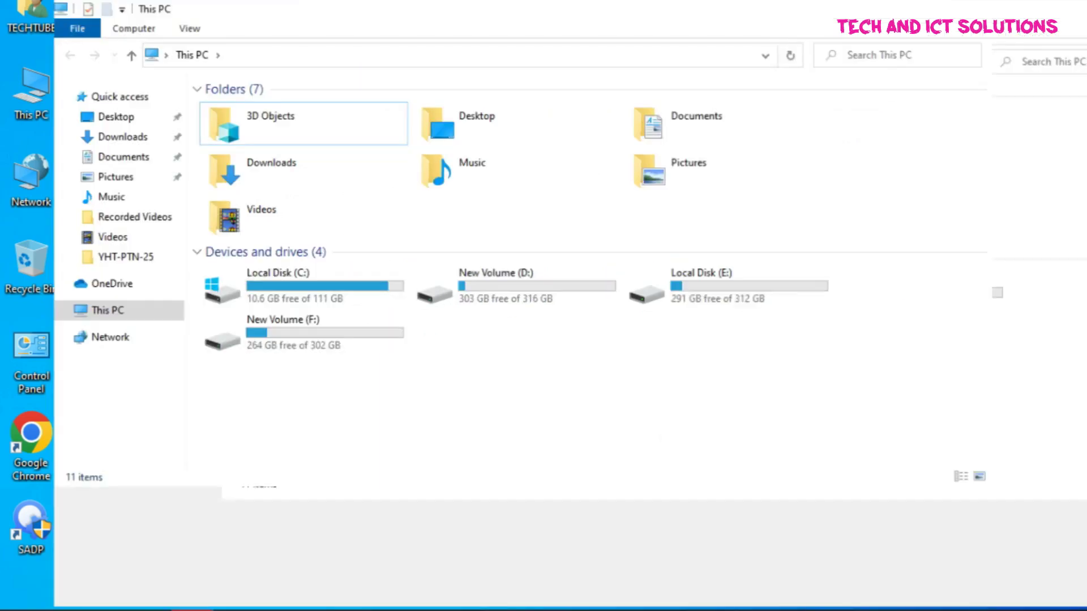
right_click(397, 306)
left_click(476, 373)
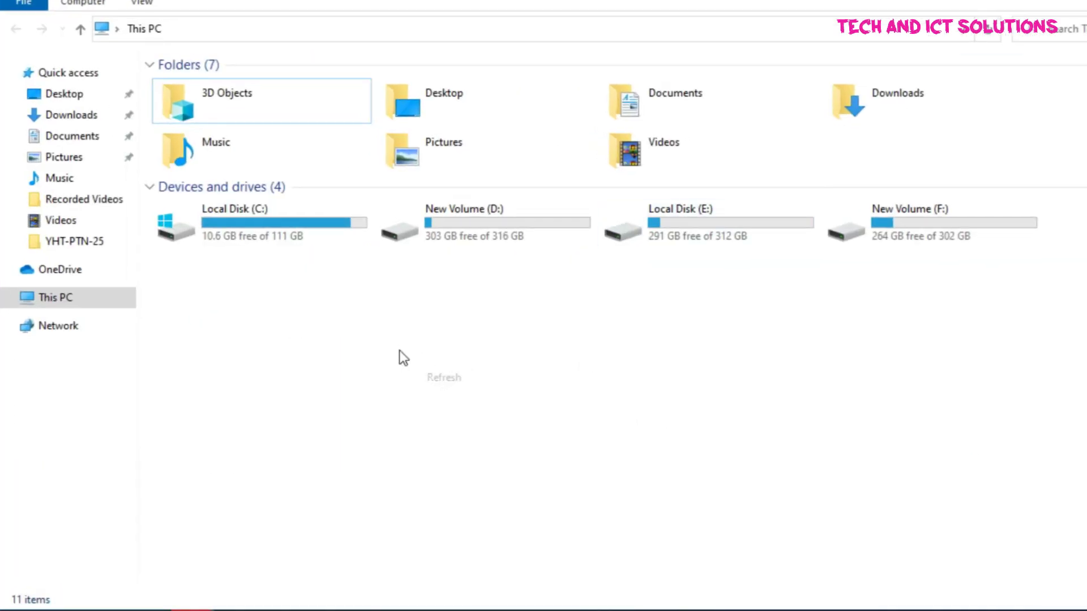
right_click(343, 327)
left_click(408, 398)
mouse_move(287, 223)
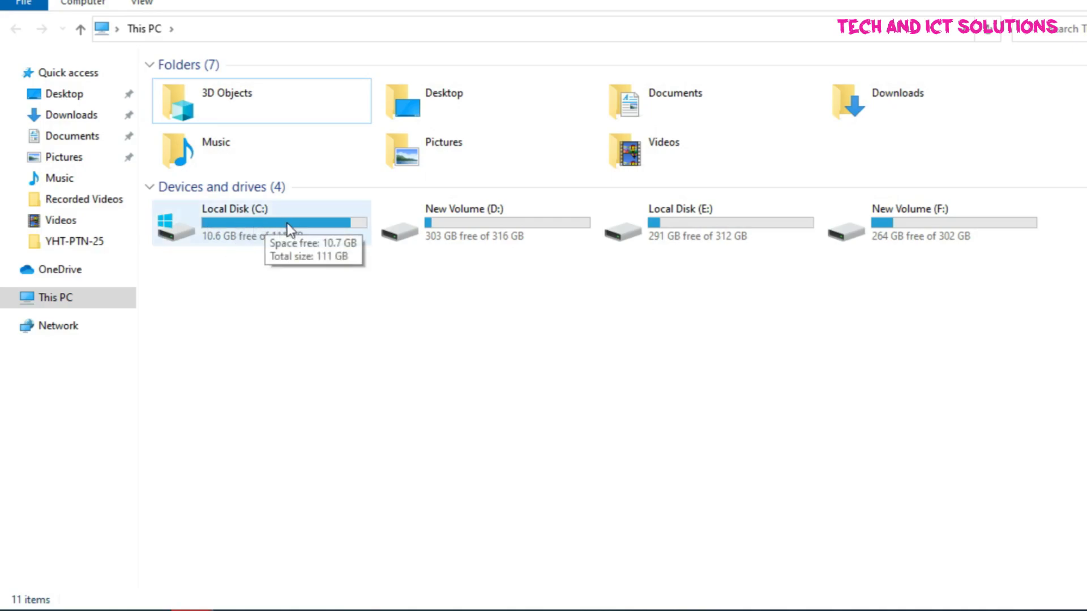